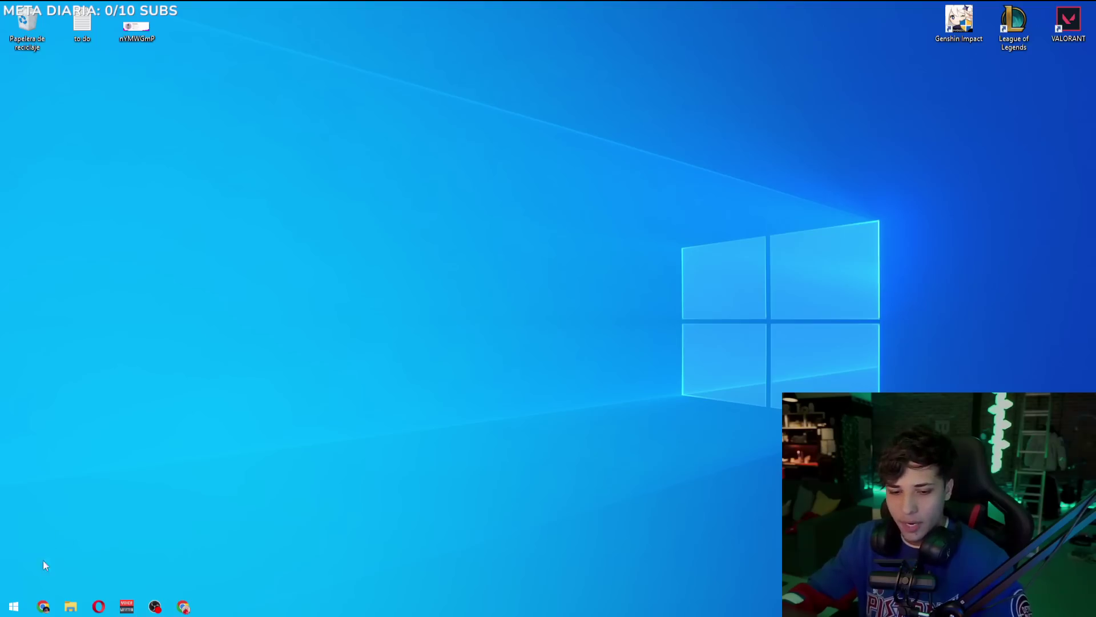
- Search Windows for "punto de restauracion" and open the settings for creating a restore point
{"action": "left_click", "coordinate": [14, 607]}
{"action": "type", "text": "punt"}
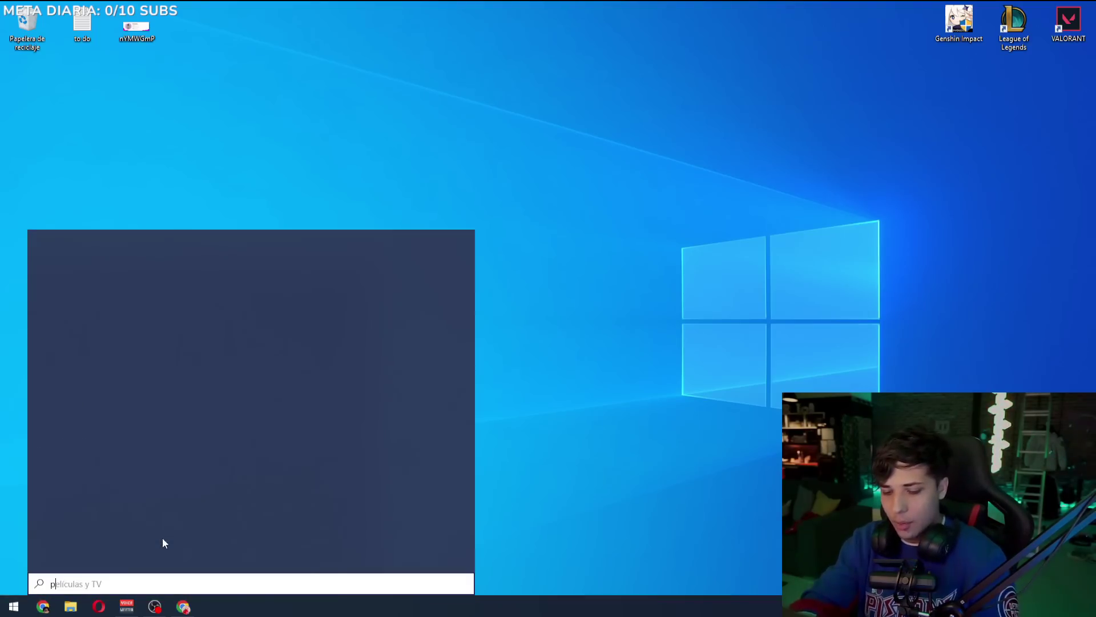
{"action": "type", "text": "o de restaura"}
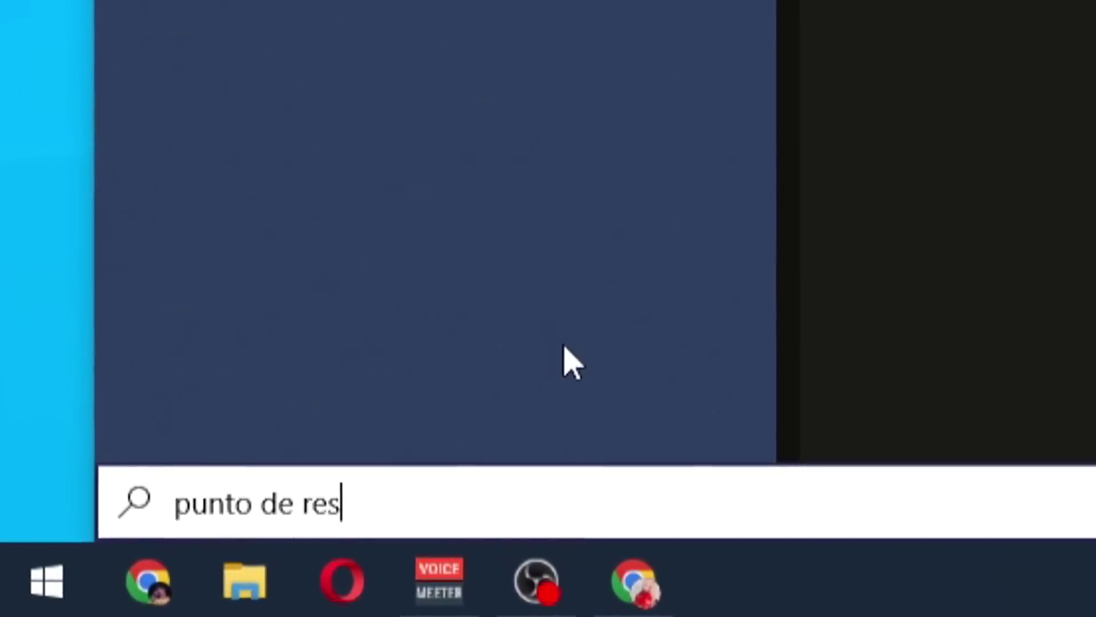
{"action": "type", "text": "cion"}
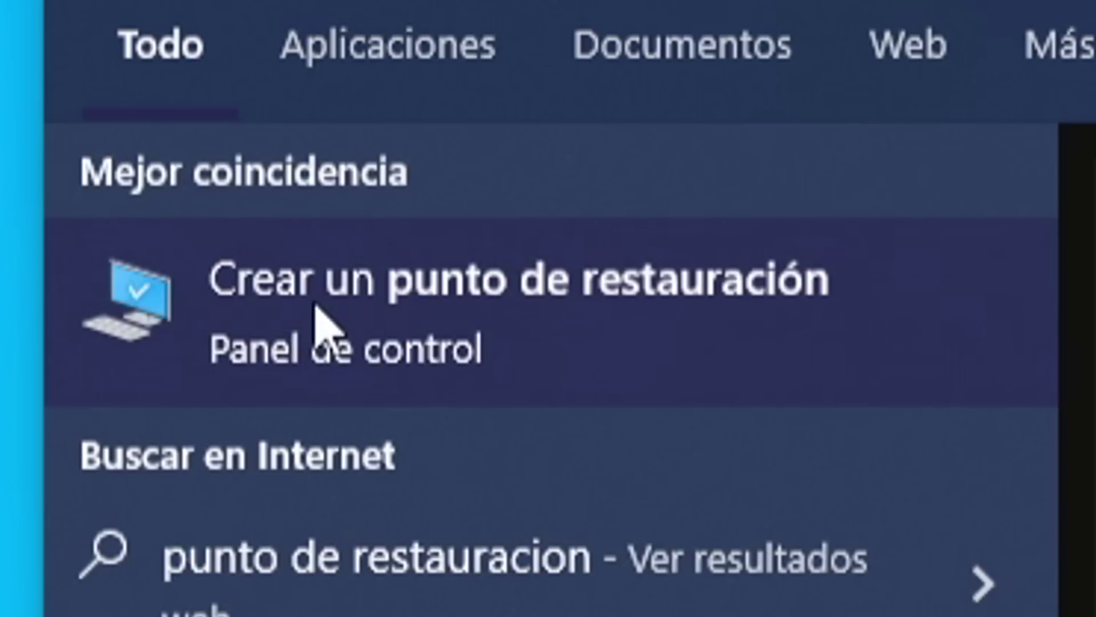
{"action": "left_click", "coordinate": [314, 308]}
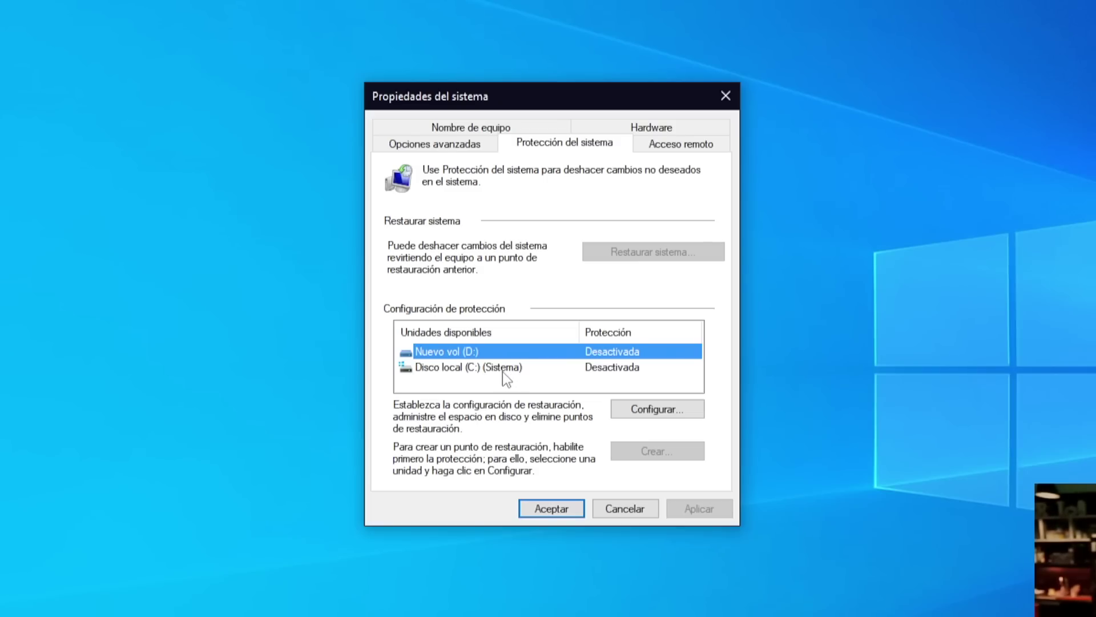
- Enable system protection for Disco local (C:) with maximum disk usage set to 5% (5,93 GB)
{"action": "left_click", "coordinate": [502, 368]}
{"action": "left_click", "coordinate": [666, 416]}
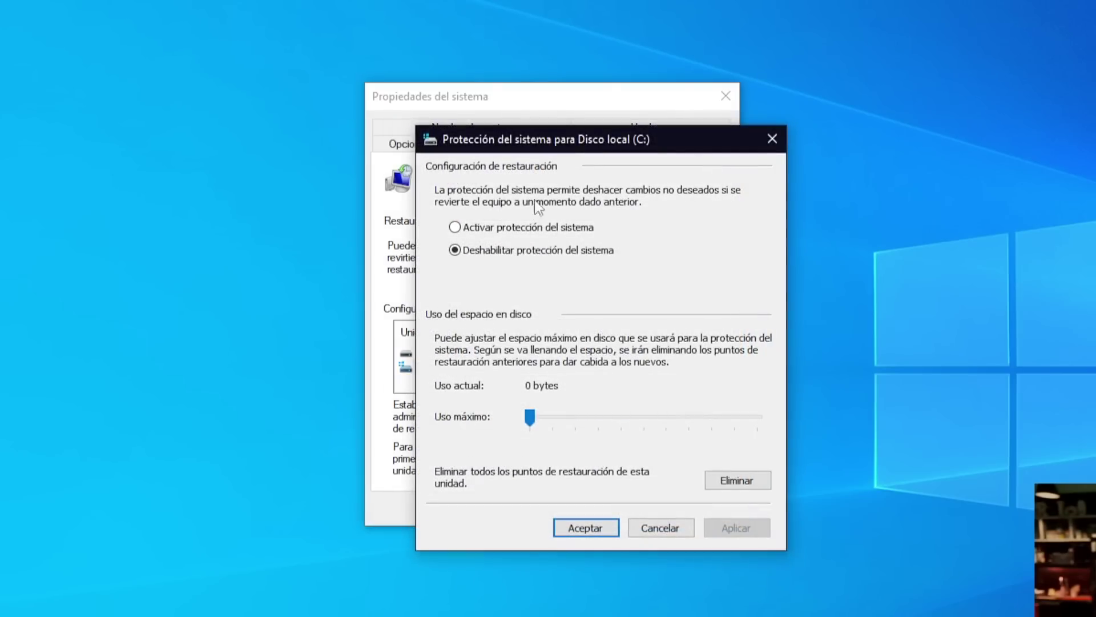
{"action": "left_click", "coordinate": [523, 231]}
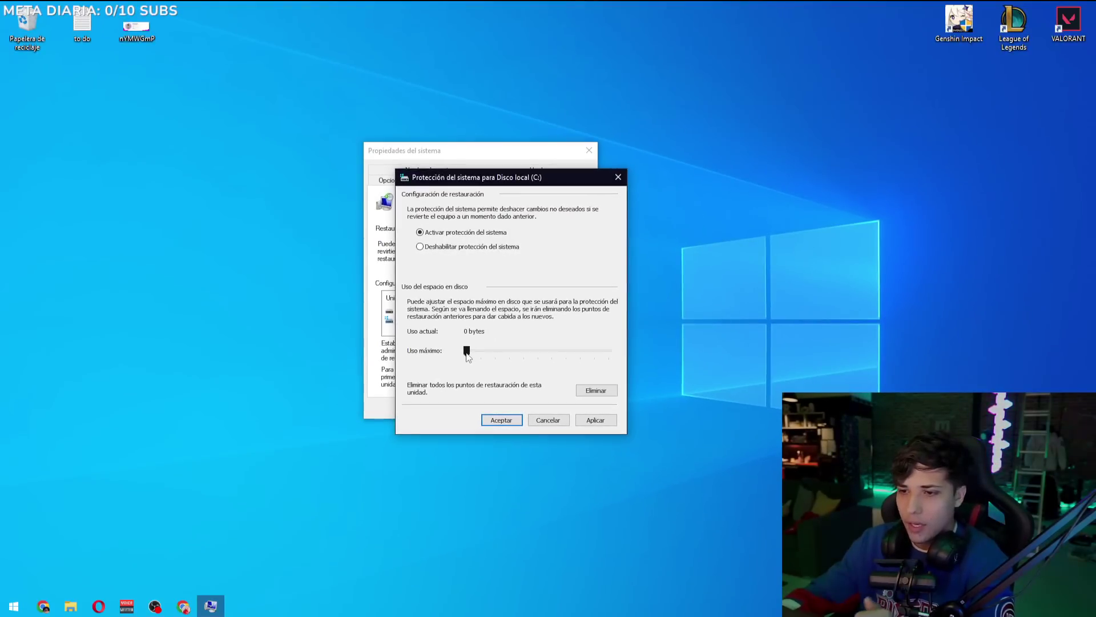
{"action": "left_click_drag", "start_coordinate": [470, 353], "coordinate": [471, 352]}
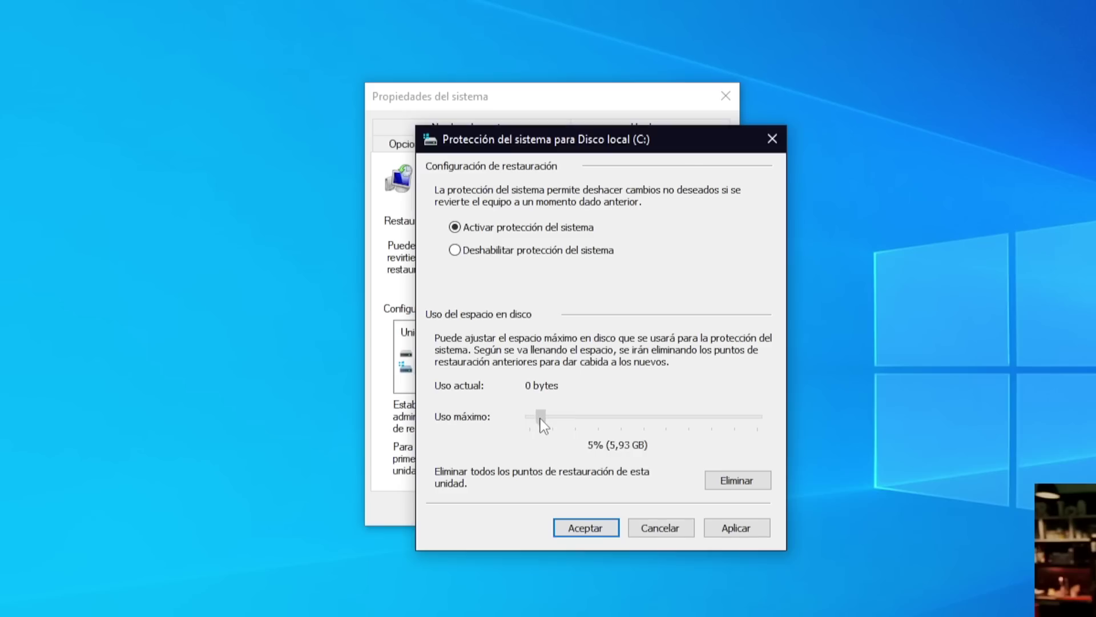
{"action": "left_click_drag", "start_coordinate": [540, 419], "coordinate": [540, 417]}
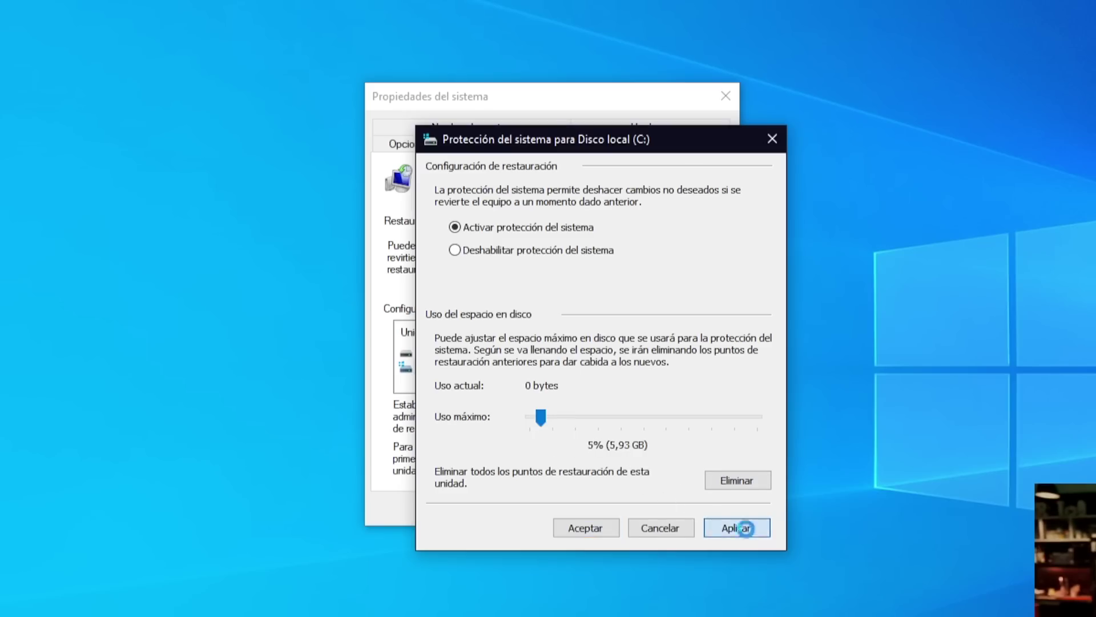
{"action": "left_click", "coordinate": [586, 527]}
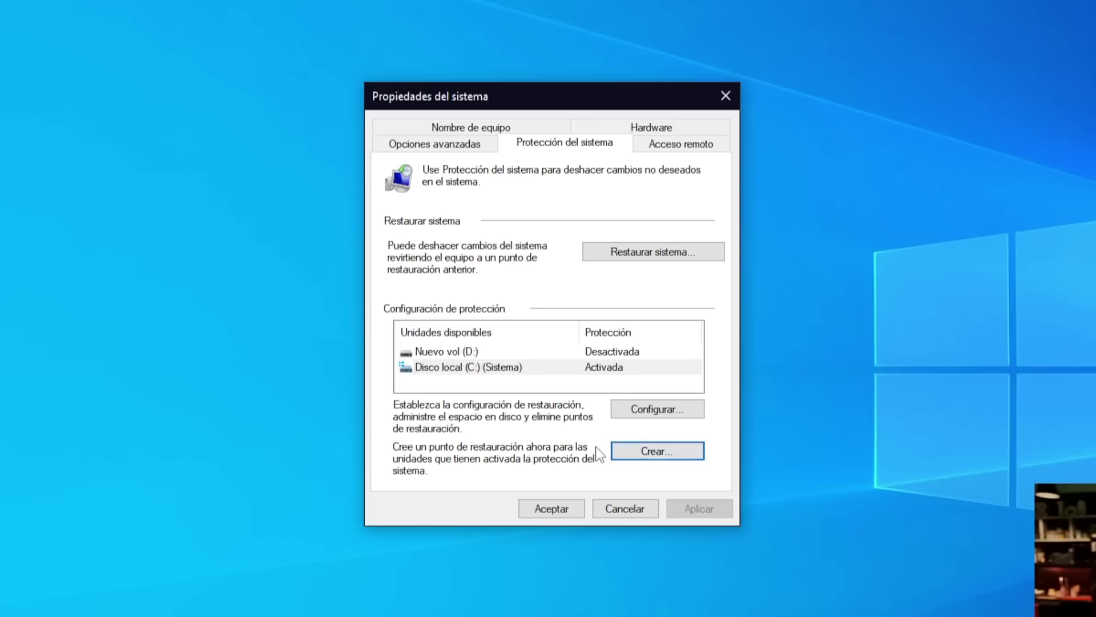
- Create a restore point described as "Telemetria" and launch System Restore
{"action": "left_click", "coordinate": [656, 453]}
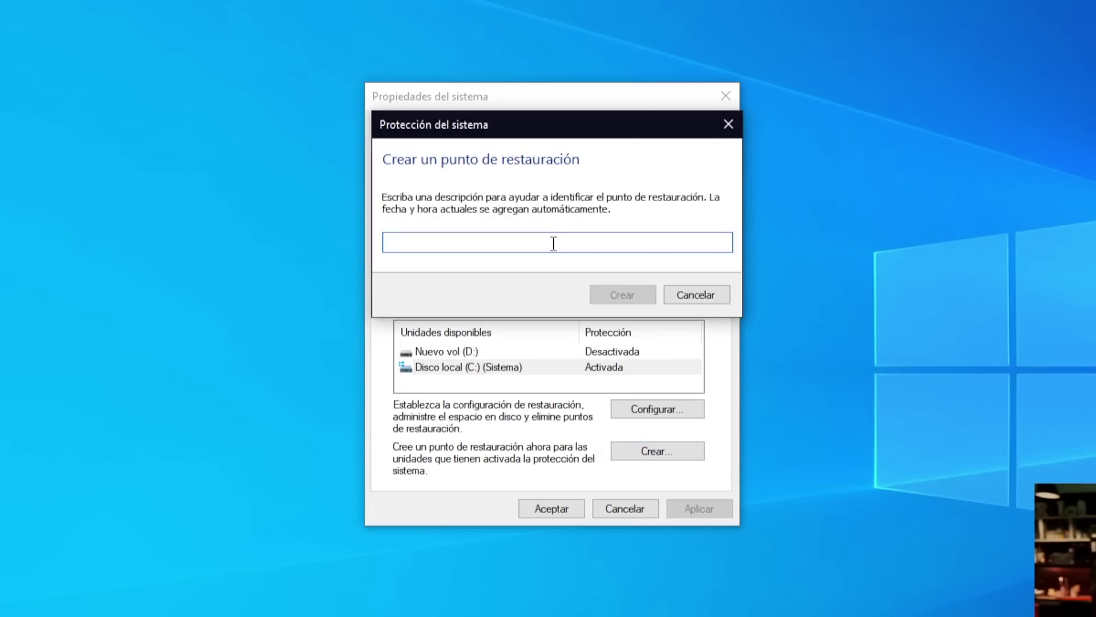
{"action": "type", "text": "T"}
{"action": "type", "text": "elemetr"}
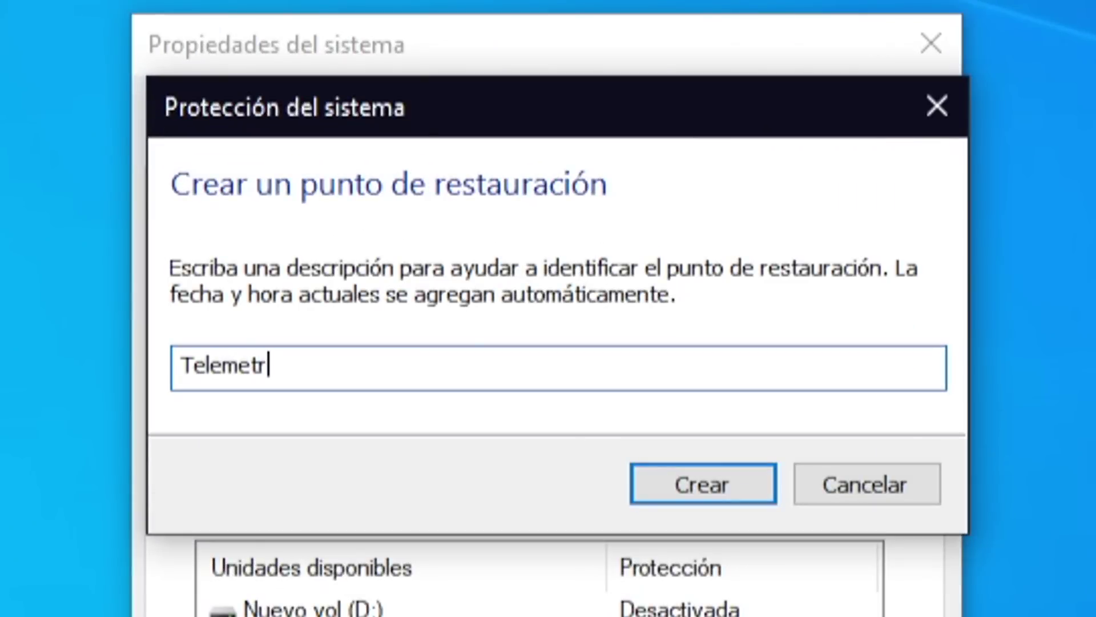
{"action": "type", "text": "ía"}
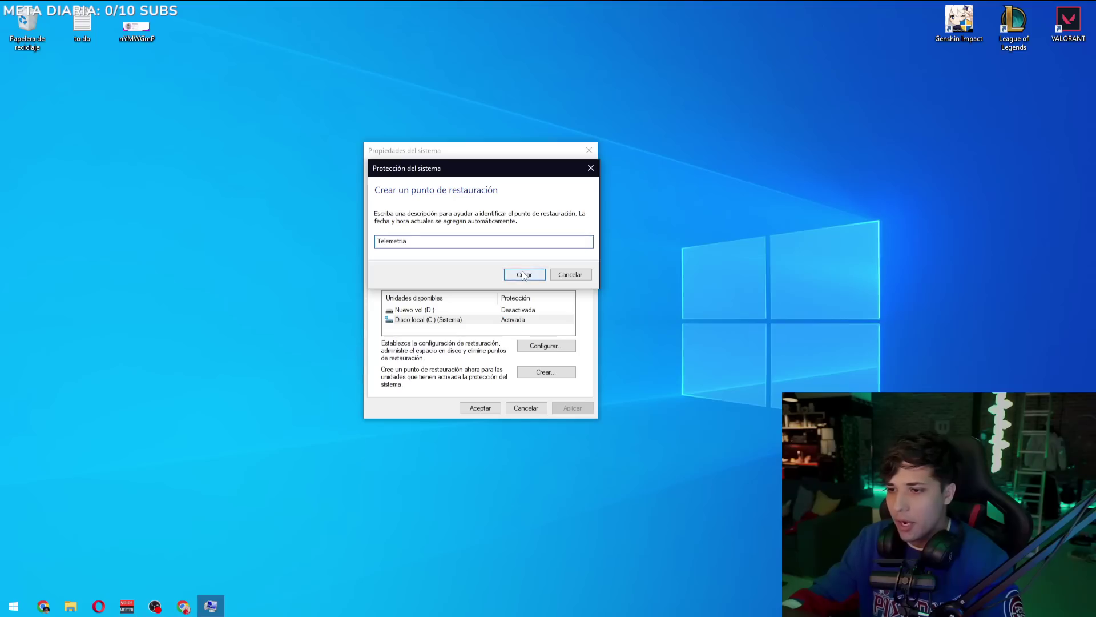
{"action": "left_click", "coordinate": [524, 274]}
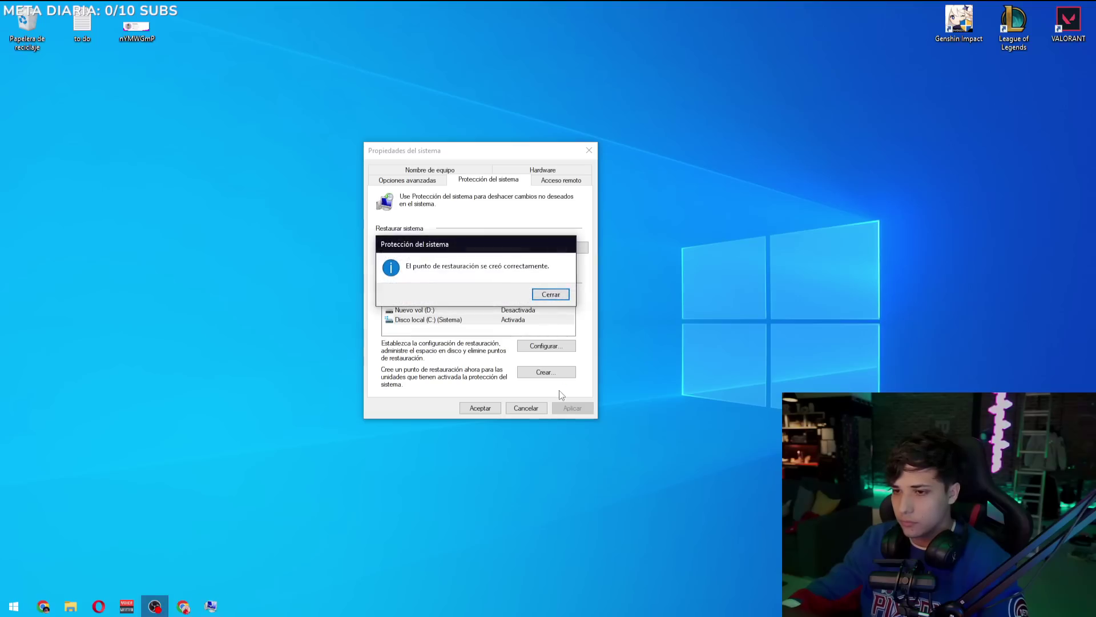
{"action": "left_click", "coordinate": [541, 296]}
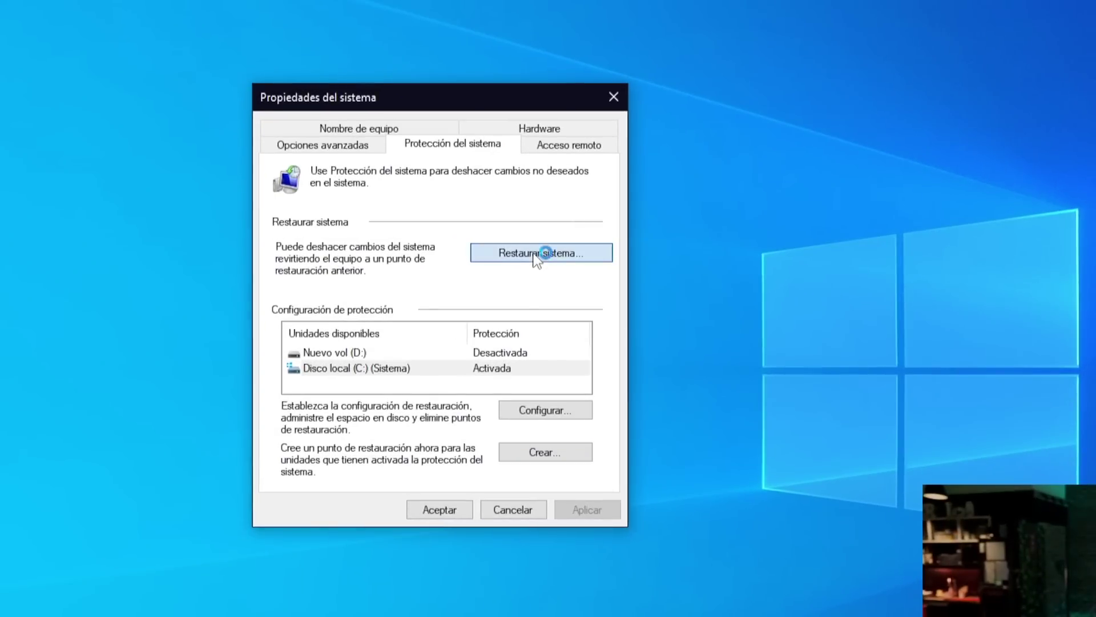
{"action": "left_click", "coordinate": [537, 253]}
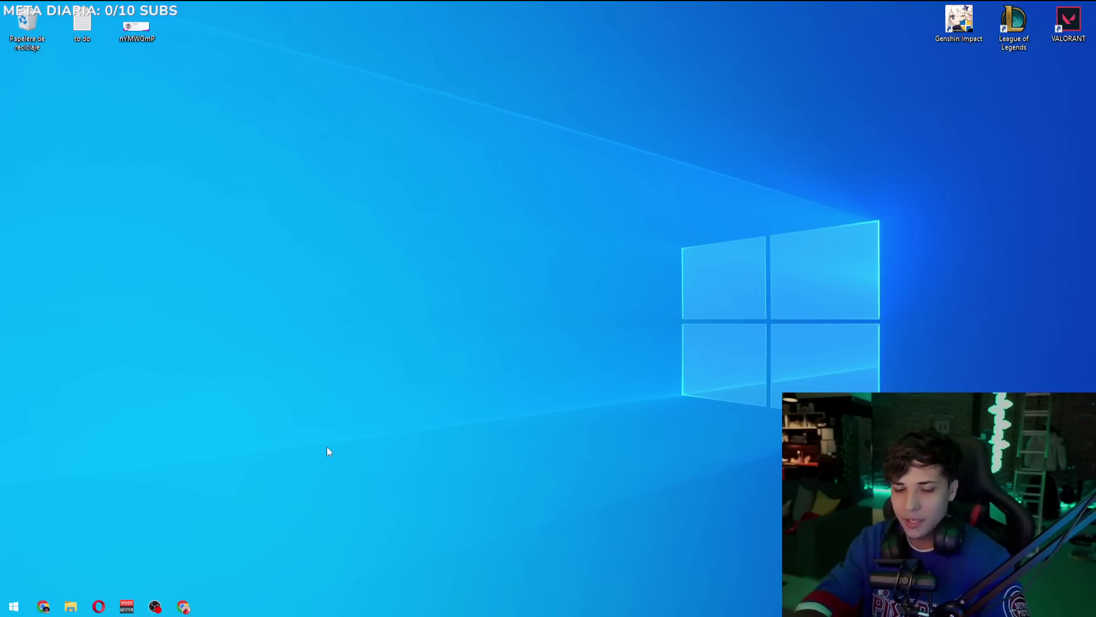
- Find and open the Windows Servicios application and enlarge its window to show more of the list
{"action": "key", "text": "super"}
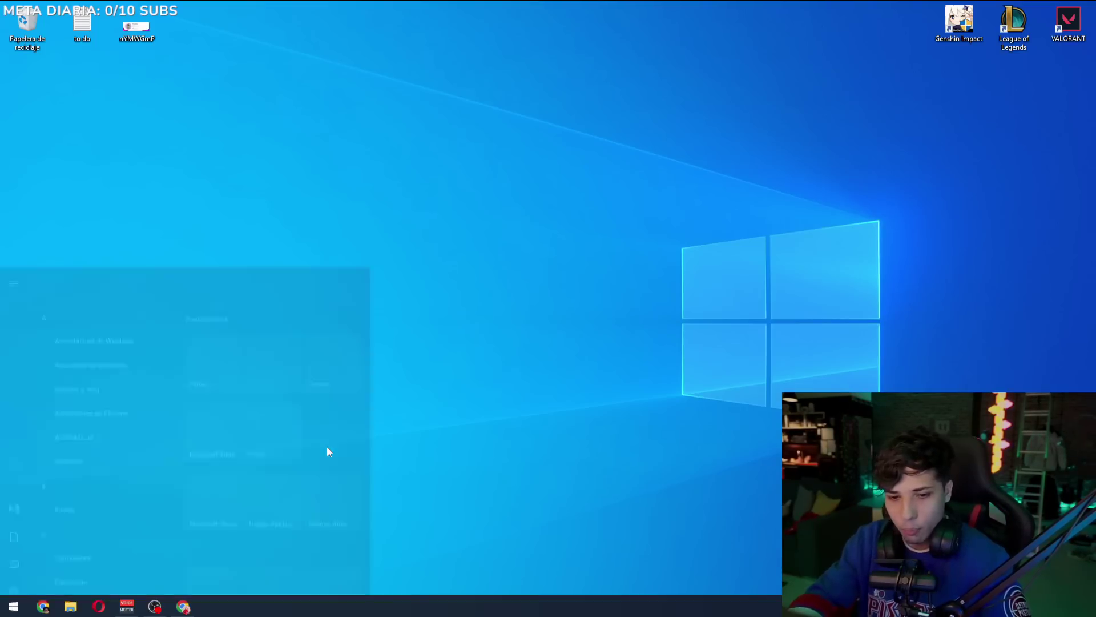
{"action": "type", "text": "servi"}
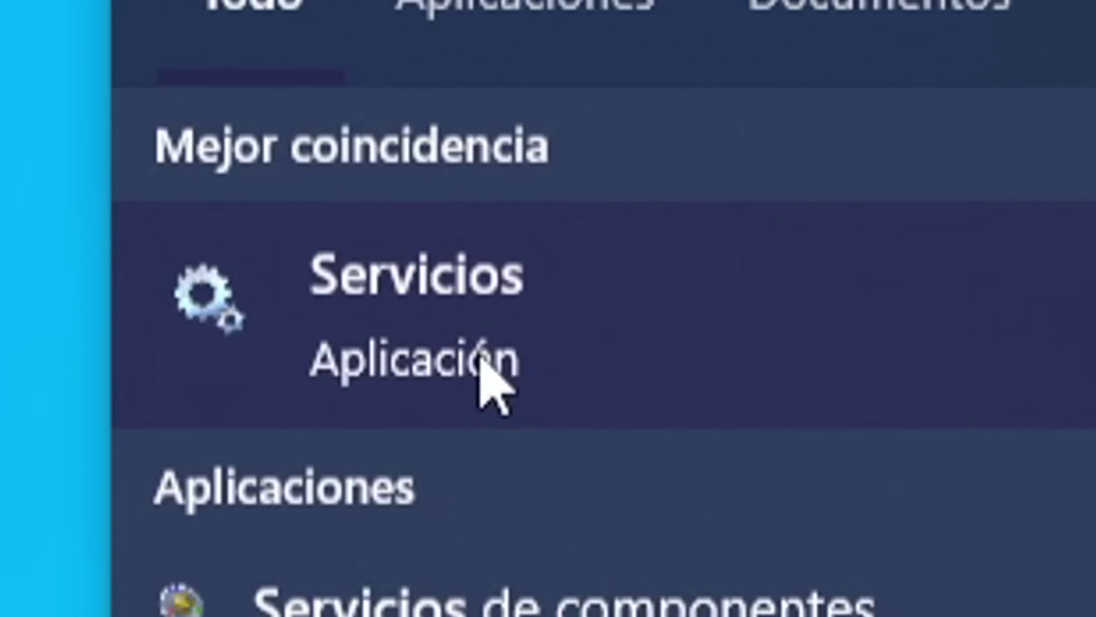
{"action": "left_click", "coordinate": [481, 357]}
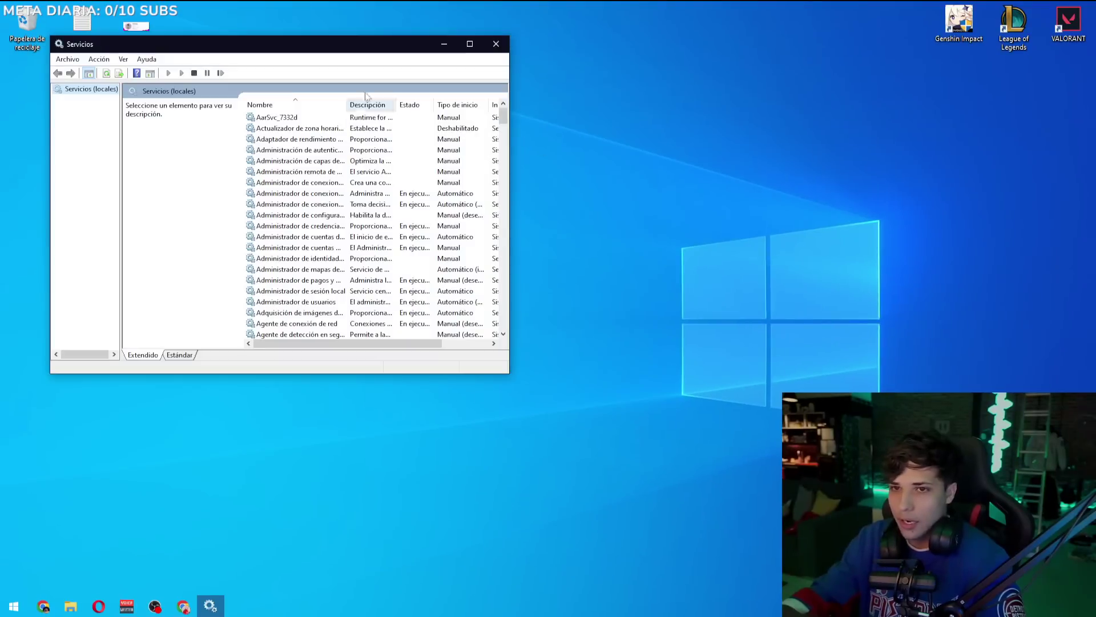
{"action": "left_click_drag", "start_coordinate": [509, 372], "coordinate": [848, 569]}
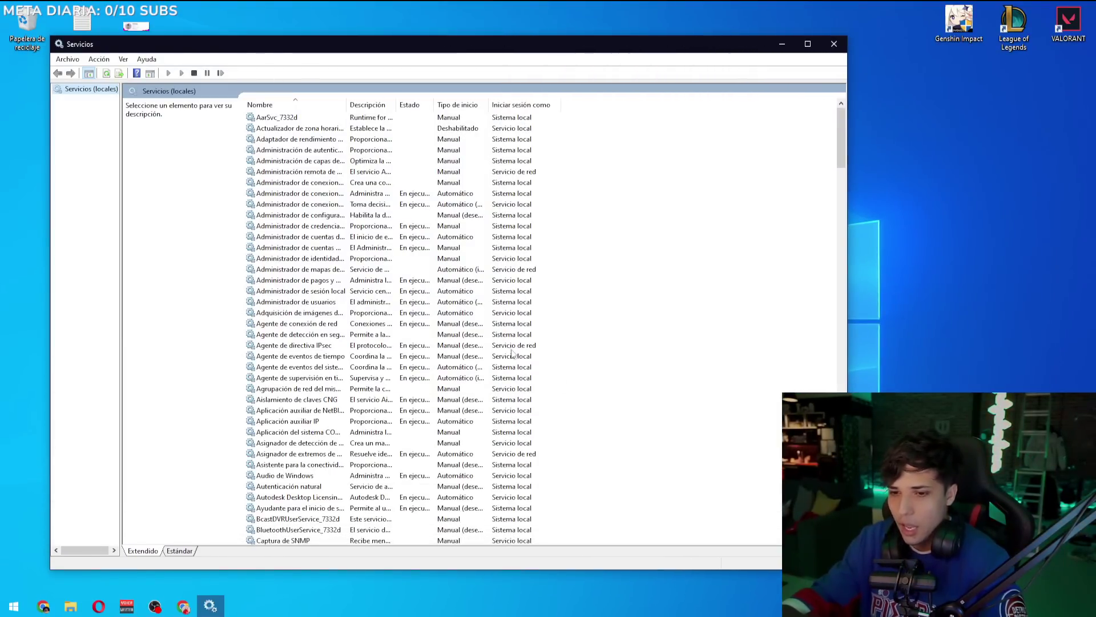
- Stop the service "Experiencias del usuario y telemetría asociadas" and set its startup type to Deshabilitado
{"action": "left_click", "coordinate": [319, 237]}
{"action": "type", "text": "en"}
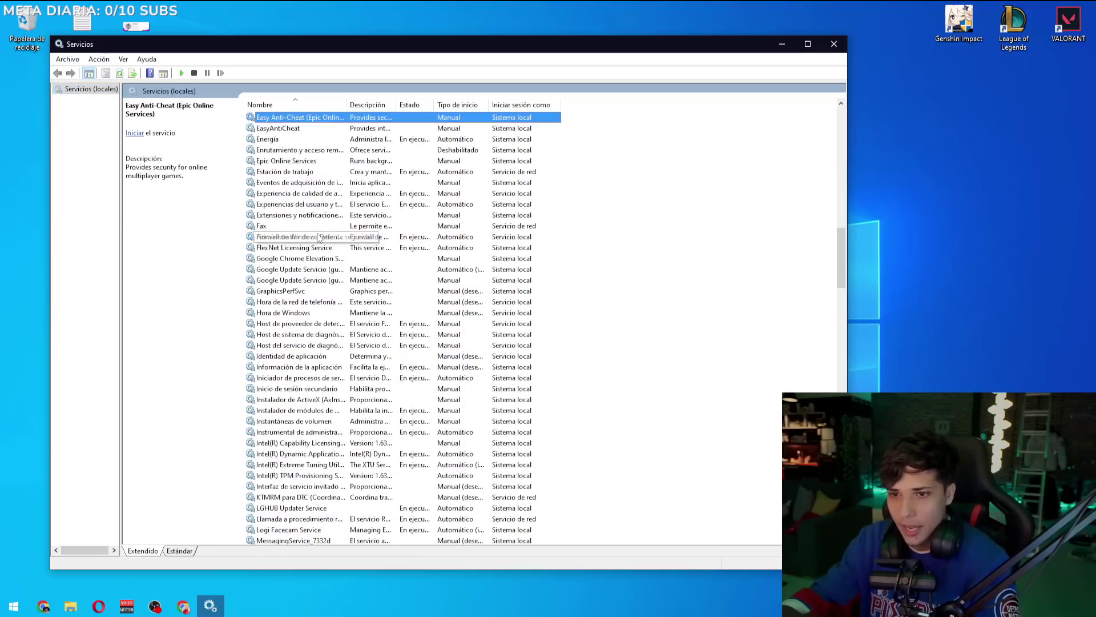
{"action": "left_click", "coordinate": [314, 208]}
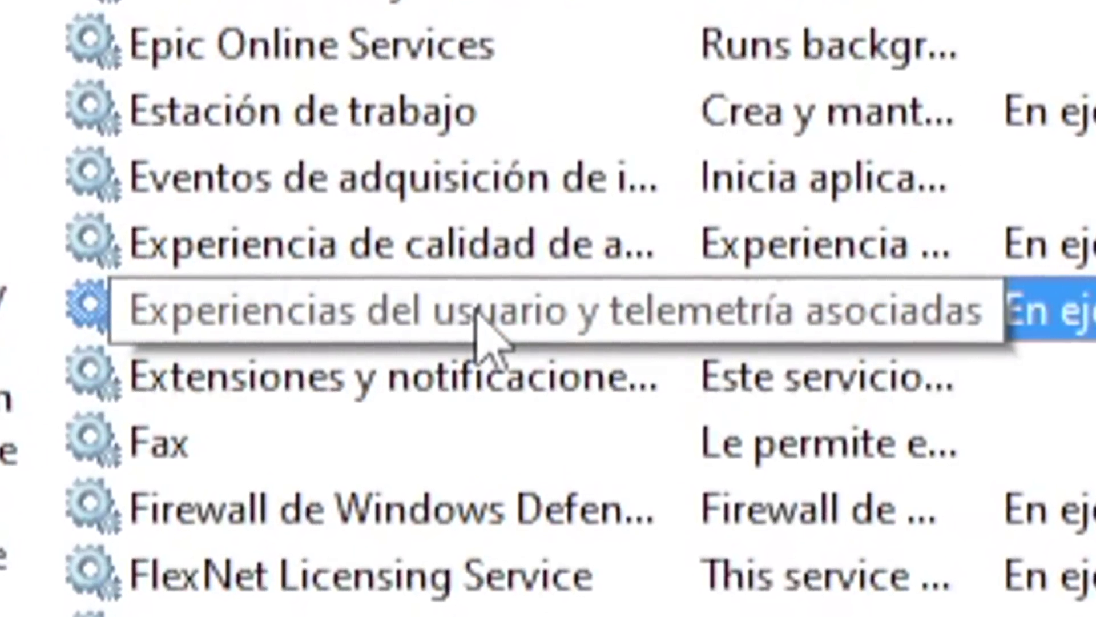
{"action": "right_click", "coordinate": [481, 314]}
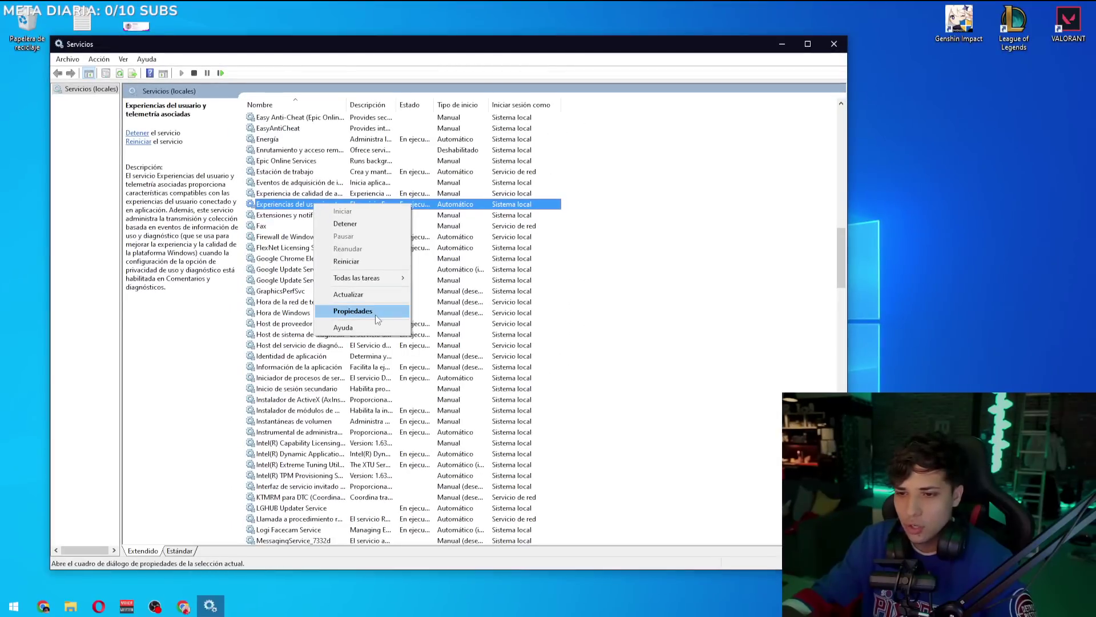
{"action": "left_click", "coordinate": [353, 310]}
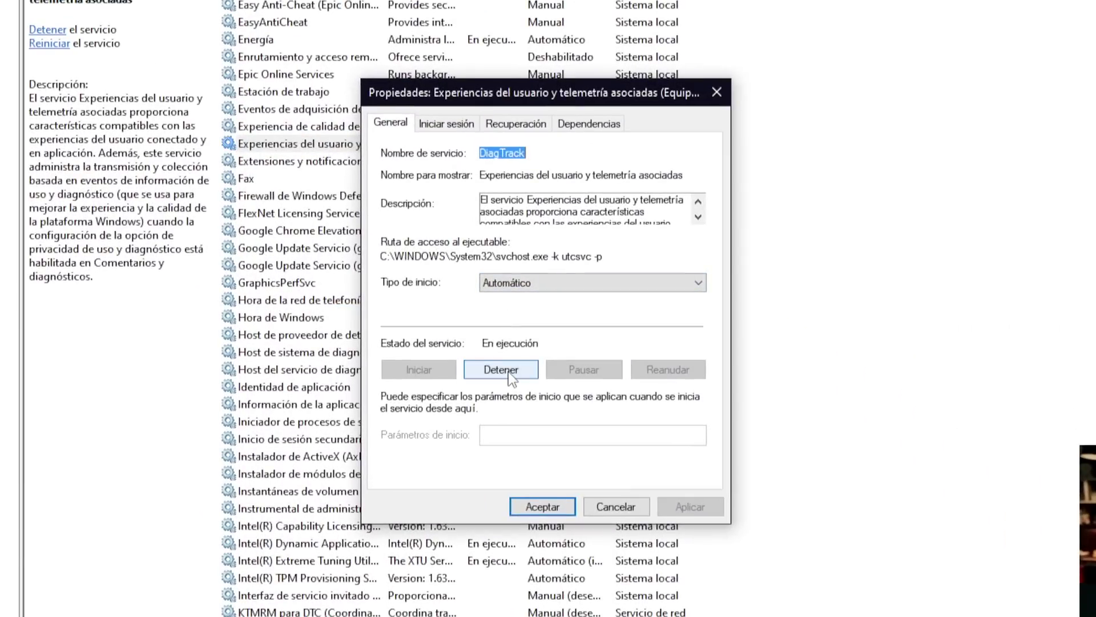
{"action": "left_click", "coordinate": [501, 369]}
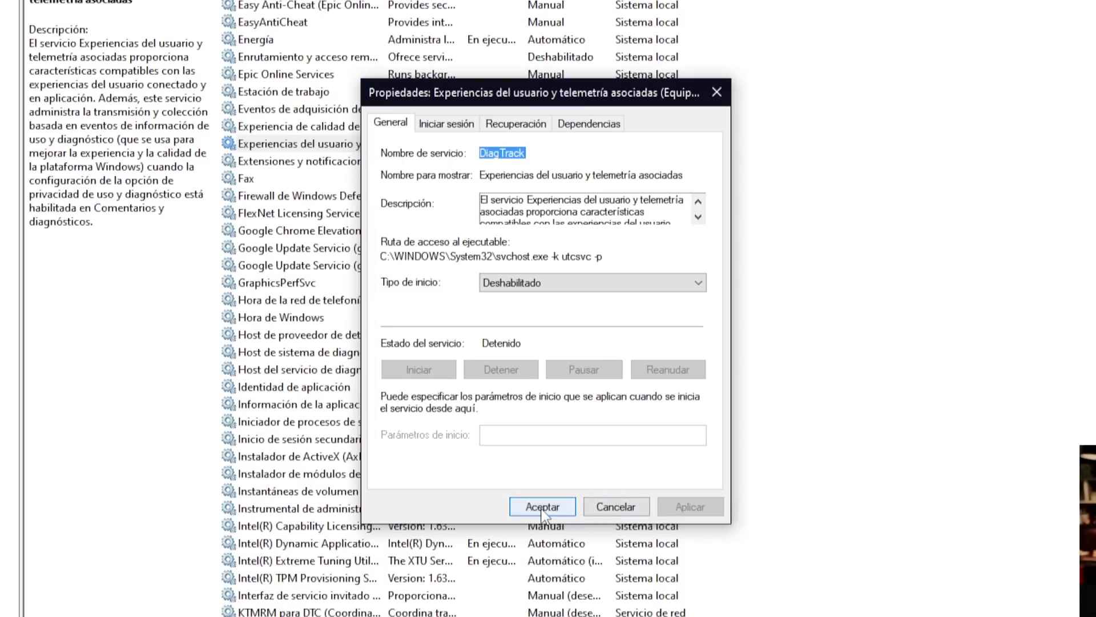
{"action": "left_click", "coordinate": [541, 507]}
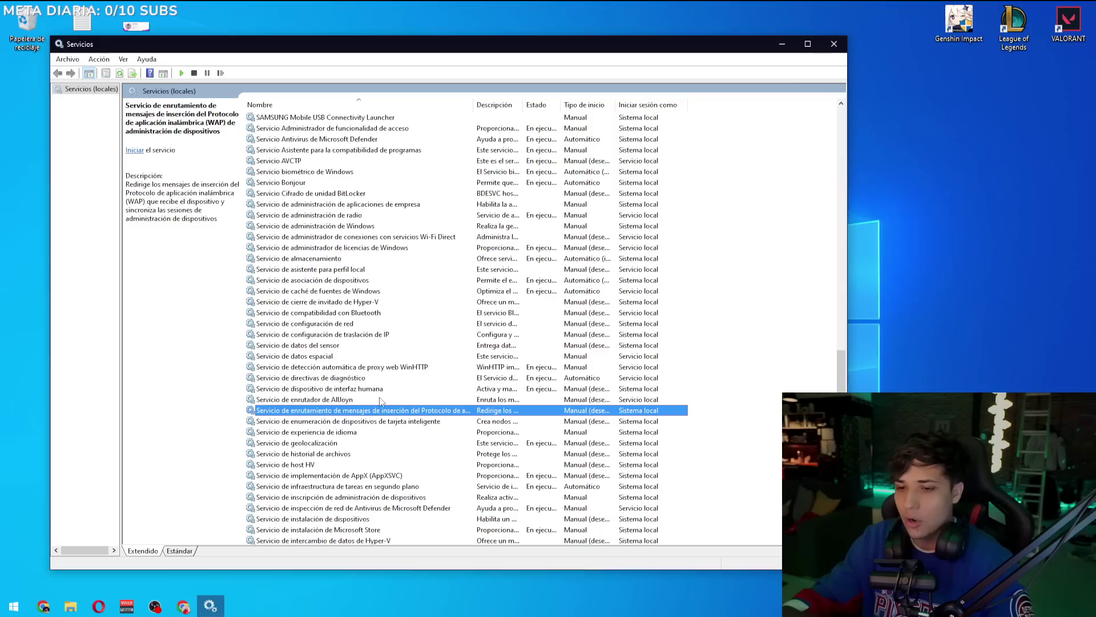
- Set the WAP push message routing service (dmwappushservice) to startup type Deshabilitado and close Servicios
{"action": "right_click", "coordinate": [394, 411]}
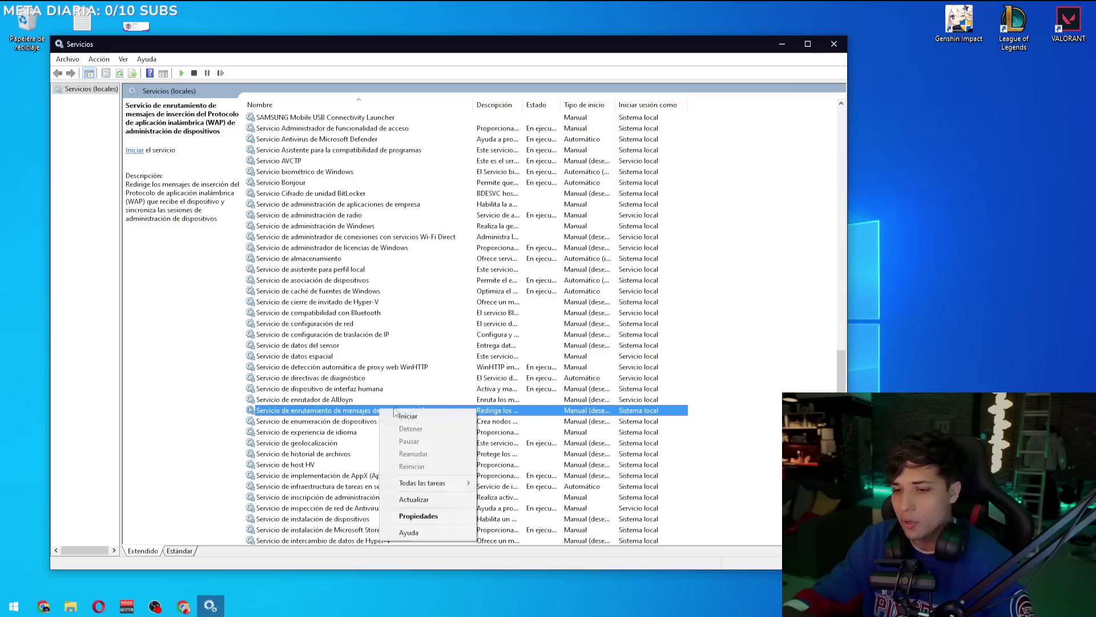
{"action": "left_click", "coordinate": [419, 517]}
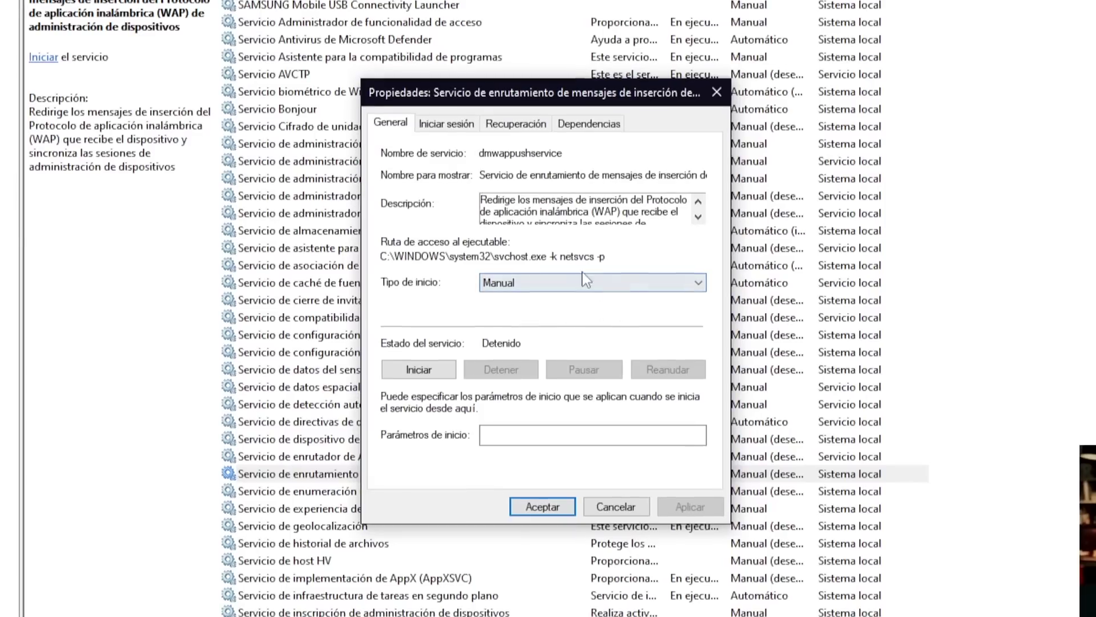
{"action": "left_click", "coordinate": [566, 279]}
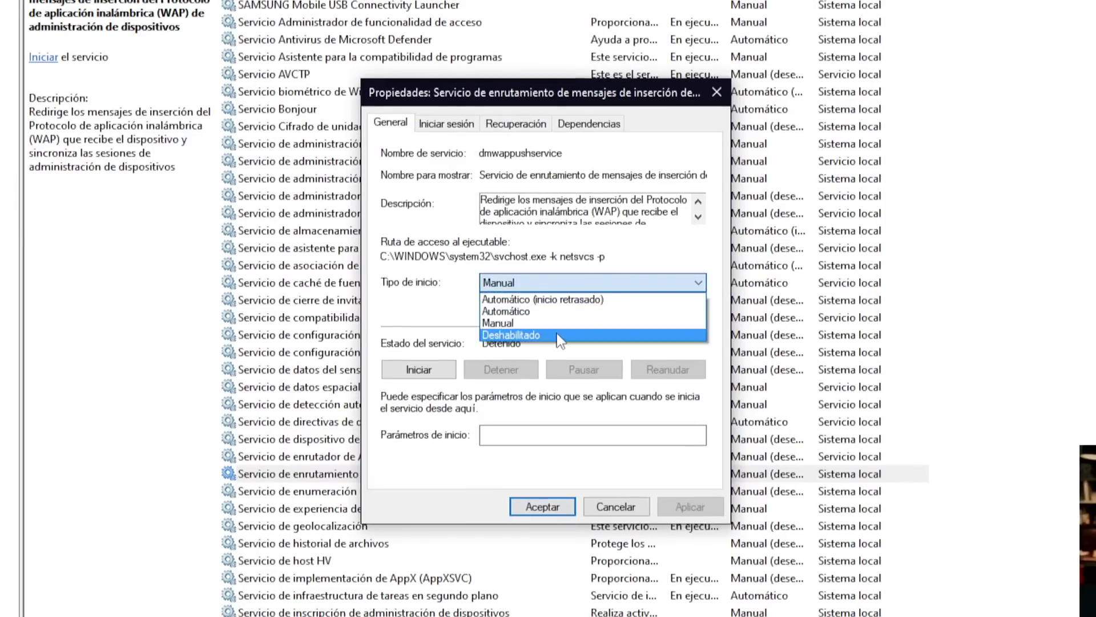
{"action": "left_click", "coordinate": [537, 326]}
{"action": "left_click", "coordinate": [517, 507]}
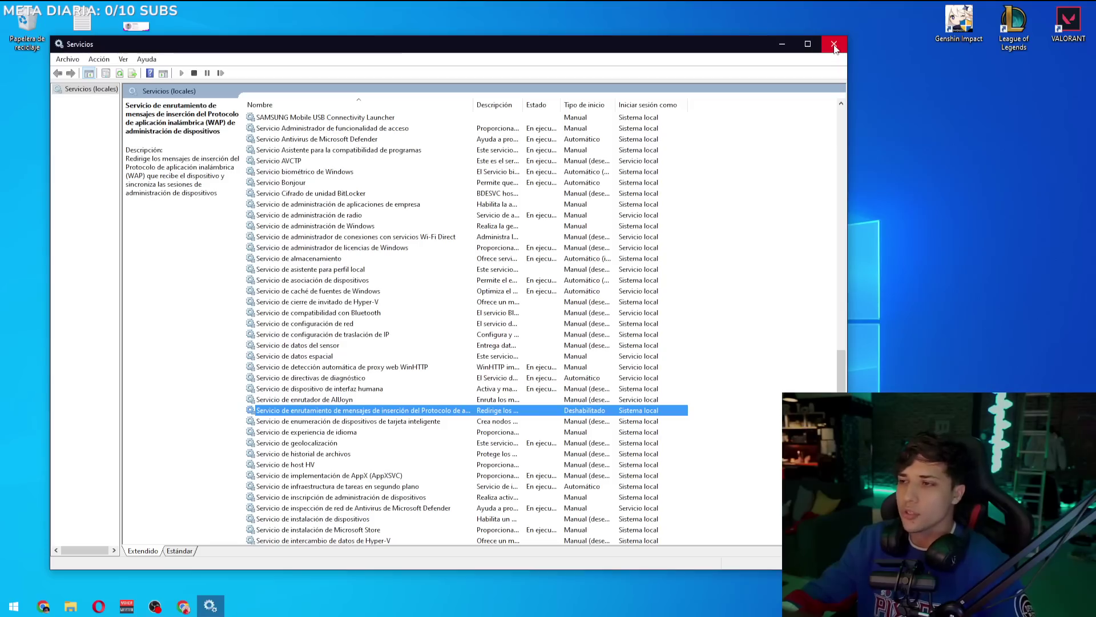
{"action": "left_click", "coordinate": [835, 45]}
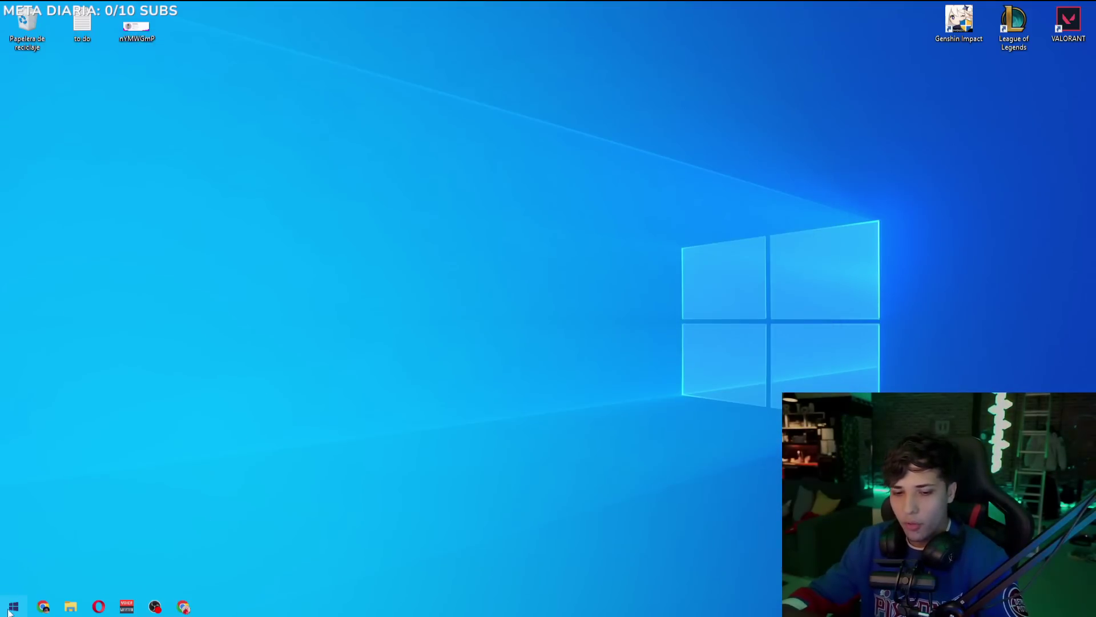
- Search Windows for "editor del registro" and open the Registry Editor
{"action": "left_click", "coordinate": [13, 606]}
{"action": "type", "text": "editor del re"}
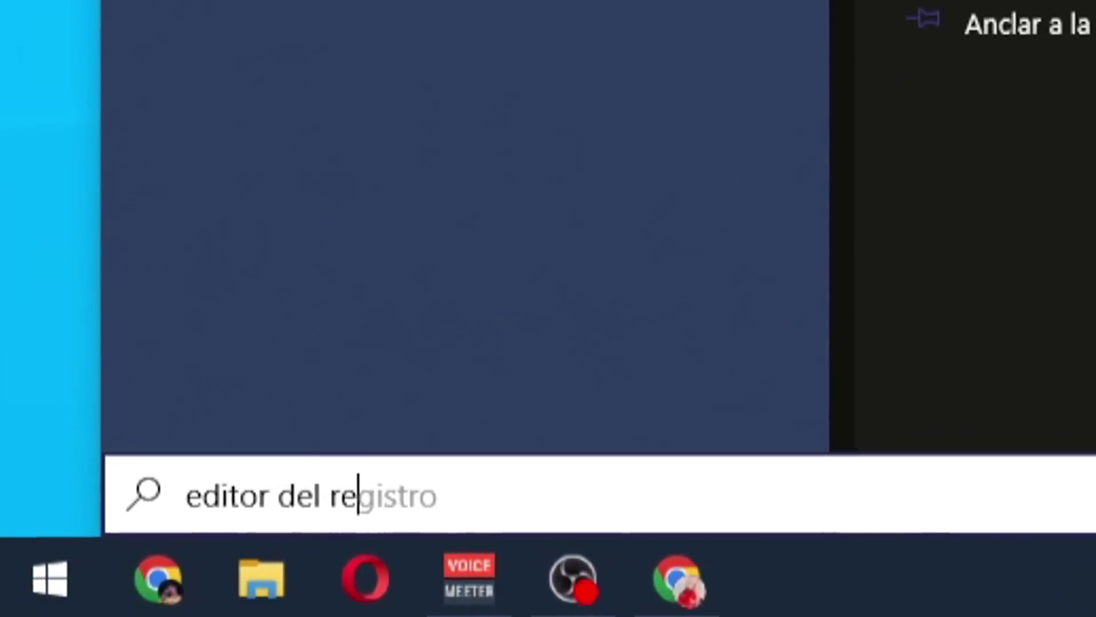
{"action": "type", "text": "gistro"}
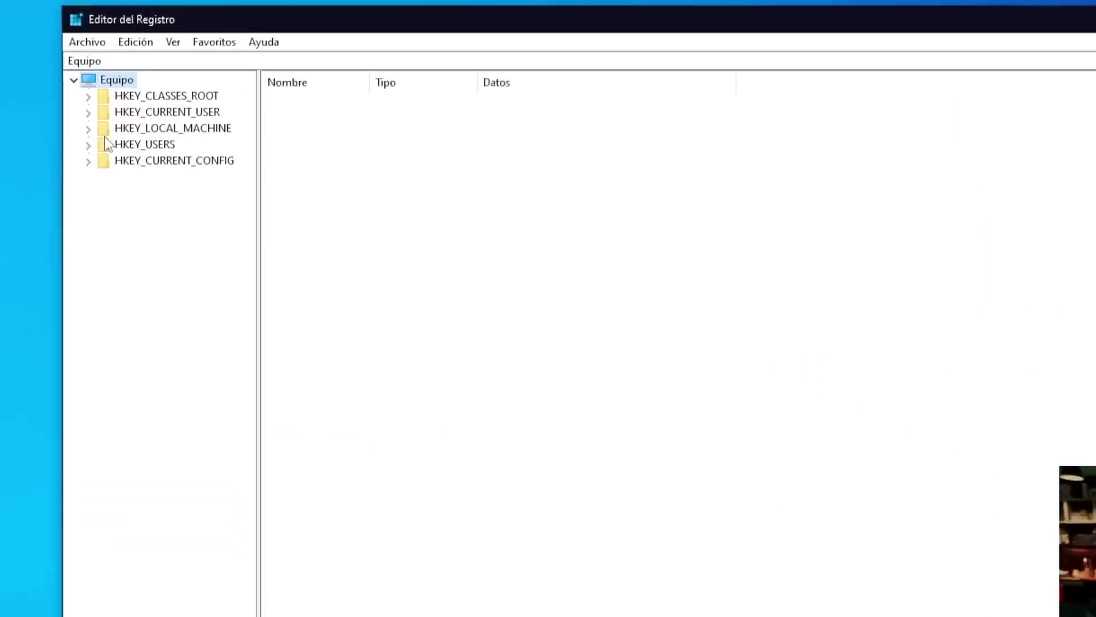
- Open the registry key HKEY_LOCAL_MACHINE\SOFTWARE\Policies\Microsoft\Windows\DataCollection, widening the key tree so that full names can be read
{"action": "left_click", "coordinate": [165, 177]}
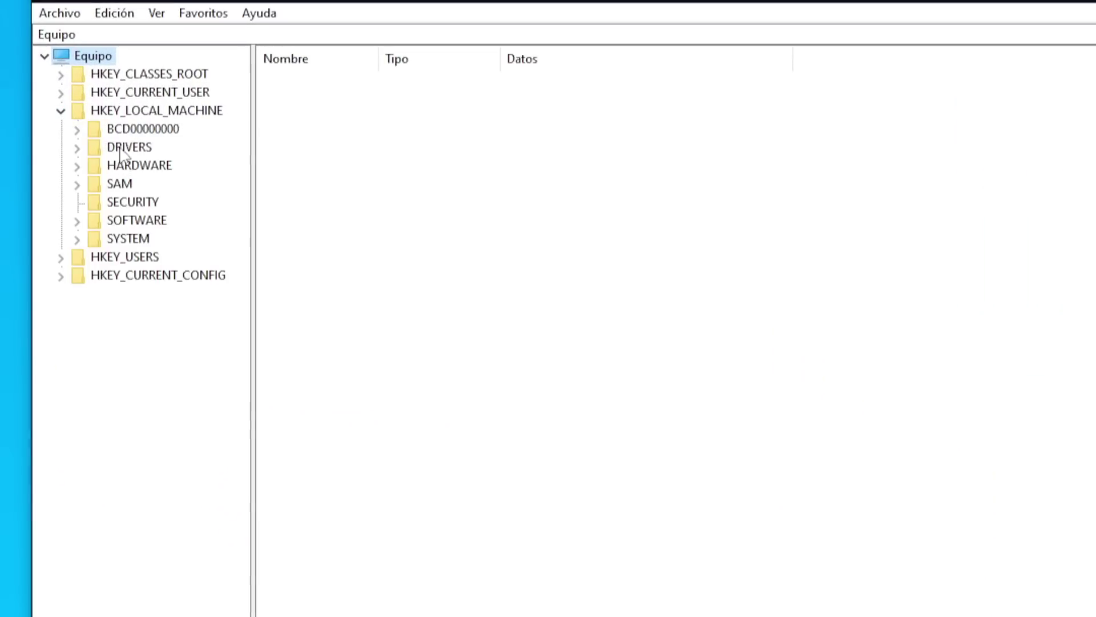
{"action": "left_click", "coordinate": [80, 223]}
{"action": "left_click_drag", "start_coordinate": [234, 249], "coordinate": [242, 338]}
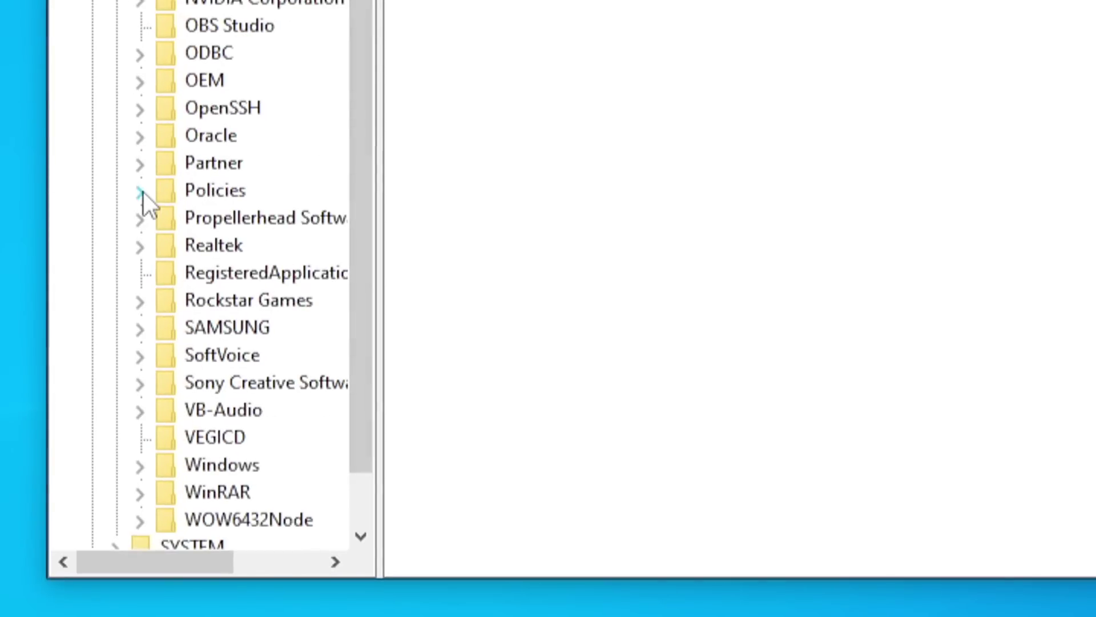
{"action": "left_click", "coordinate": [141, 192]}
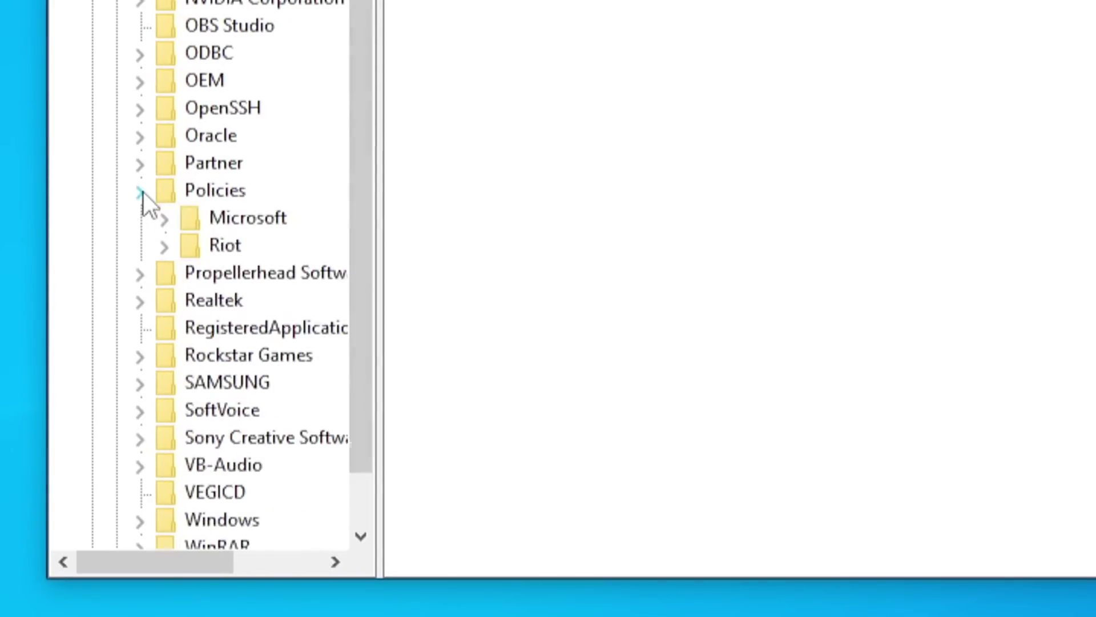
{"action": "left_click", "coordinate": [165, 220]}
{"action": "left_click", "coordinate": [189, 355]}
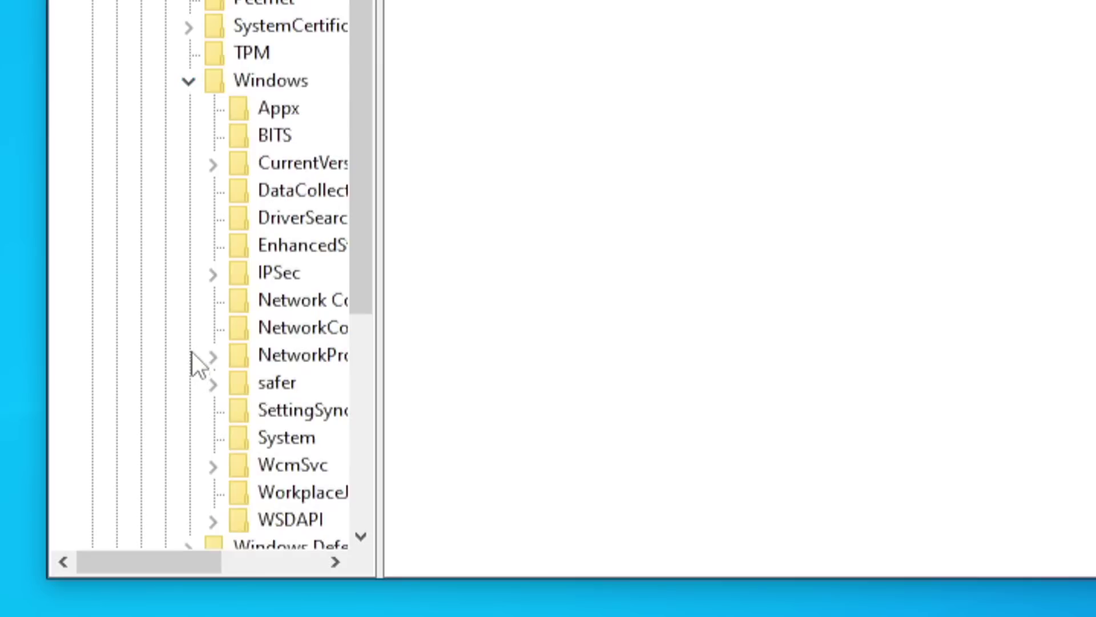
{"action": "left_click_drag", "start_coordinate": [378, 325], "coordinate": [588, 325]}
{"action": "left_click_drag", "start_coordinate": [581, 283], "coordinate": [565, 345]}
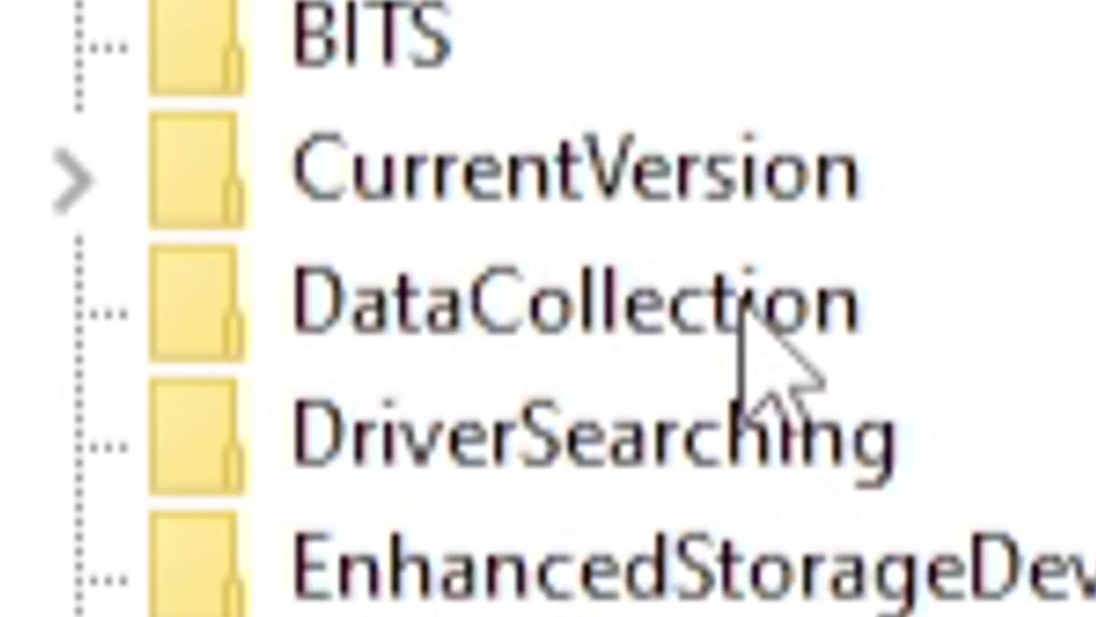
{"action": "left_click", "coordinate": [351, 54]}
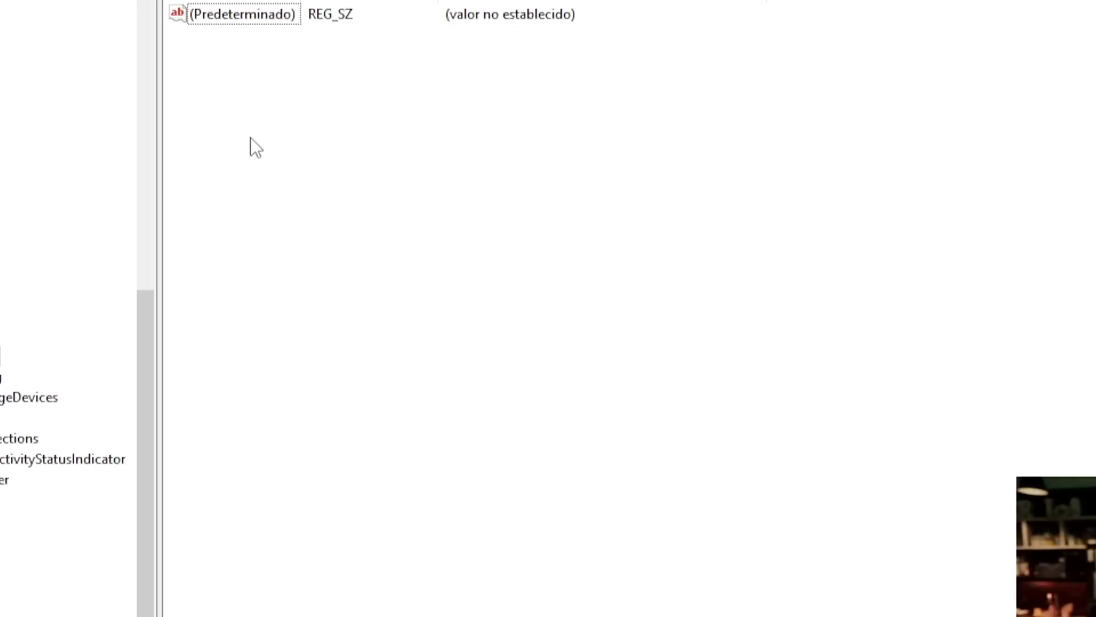
- Create a DWORD (32-bit) value named AllowTelemetry in the DataCollection key
{"action": "right_click", "coordinate": [398, 224]}
{"action": "mouse_move", "coordinate": [426, 230]}
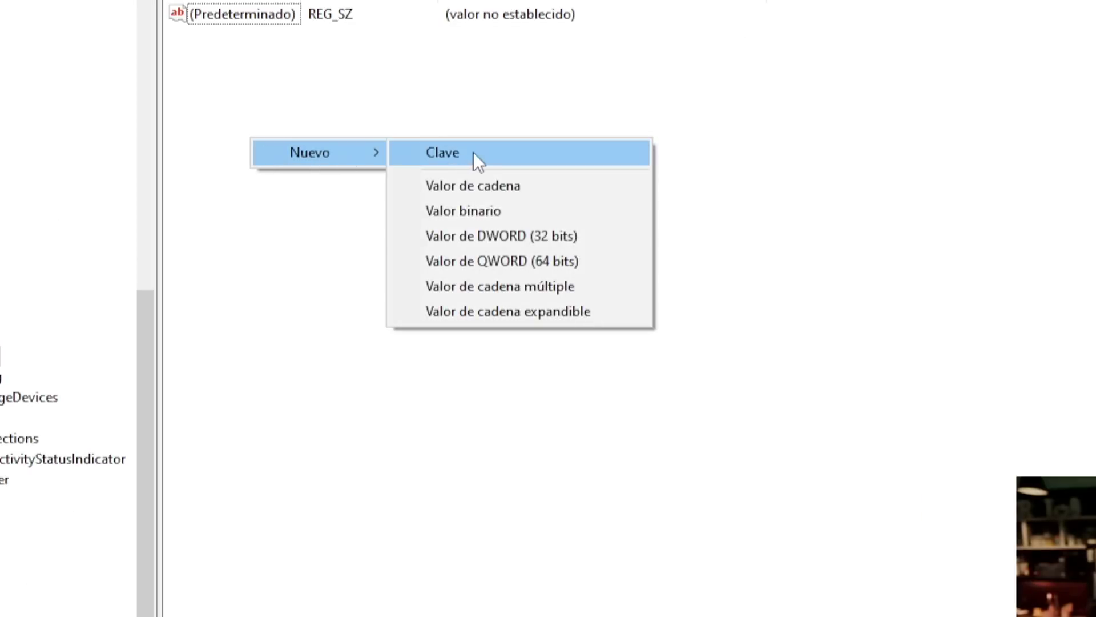
{"action": "left_click", "coordinate": [554, 238]}
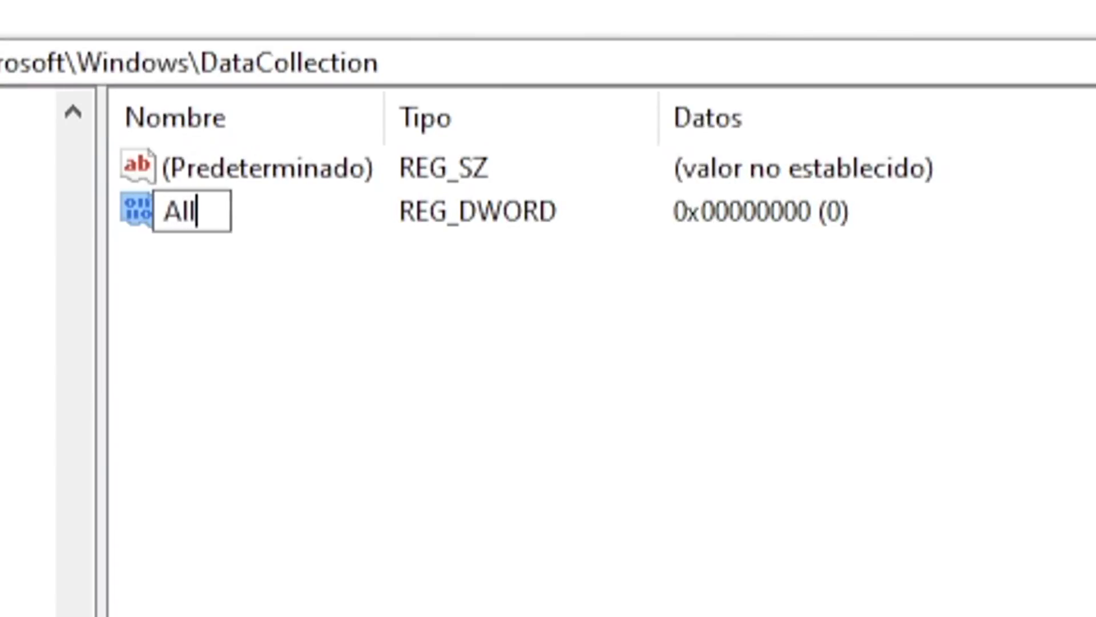
{"action": "type", "text": "AllowTelemetry"}
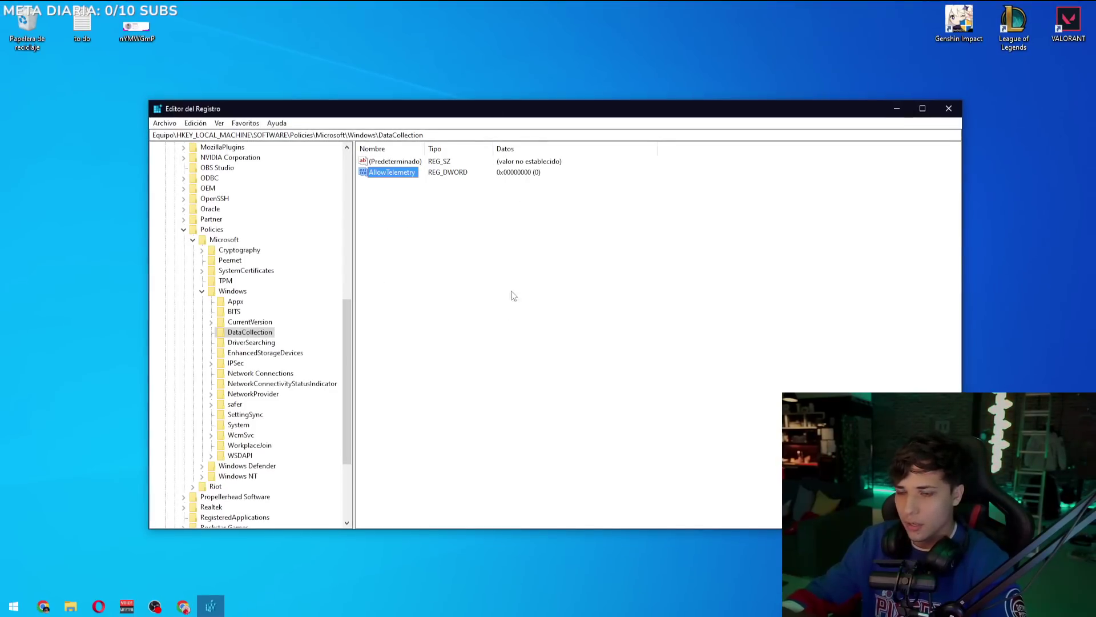
- Confirm the AllowTelemetry value data as hexadecimal 0 and close the Registry Editor
{"action": "double_click", "coordinate": [395, 176]}
{"action": "left_click_drag", "start_coordinate": [259, 159], "coordinate": [516, 217]}
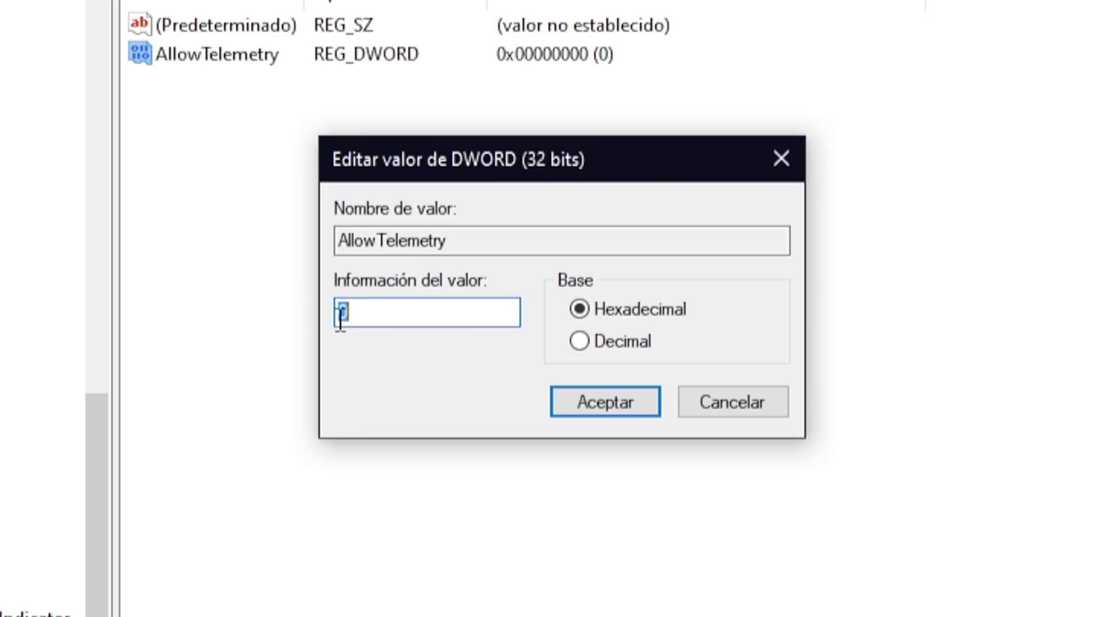
{"action": "left_click", "coordinate": [590, 411]}
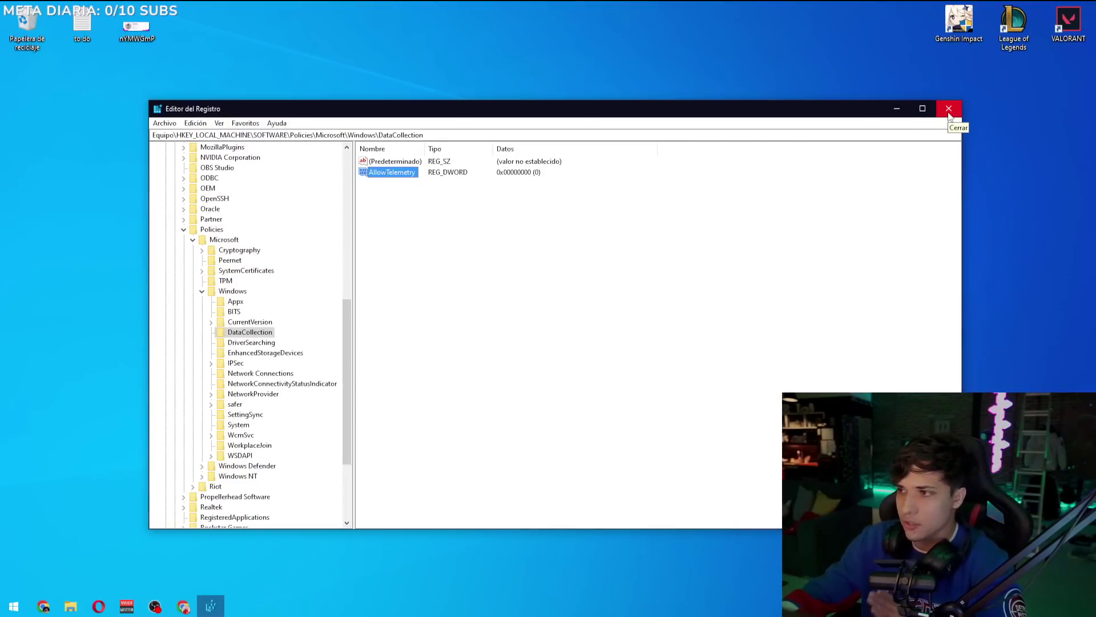
{"action": "left_click", "coordinate": [949, 110]}
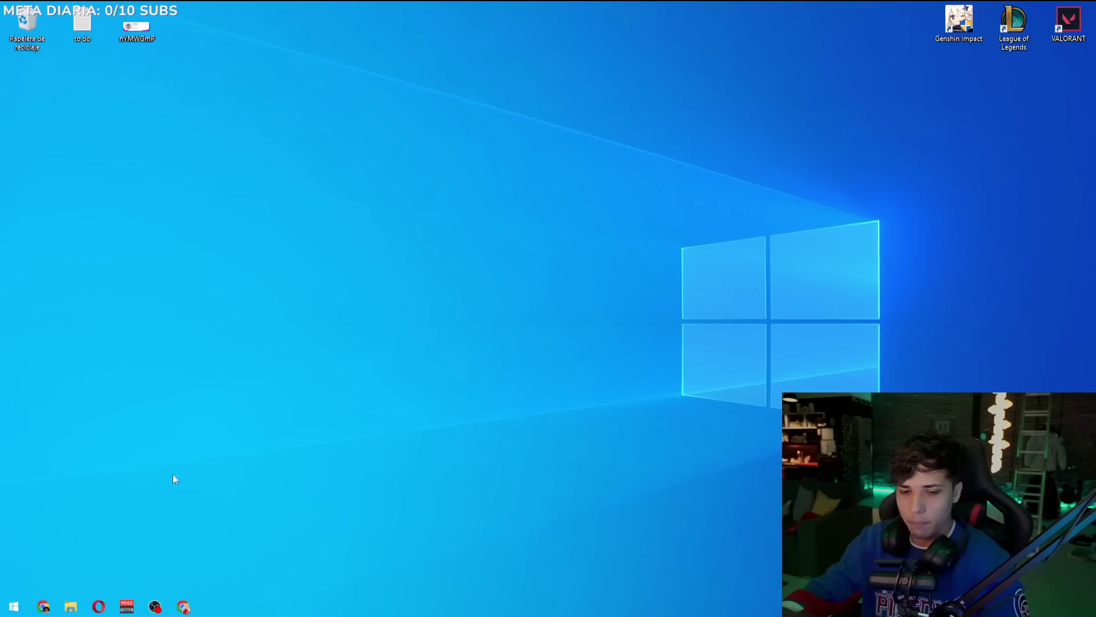
- Search Windows for "programador de tareas", open Programador de tareas and maximize its window
{"action": "key", "text": "super"}
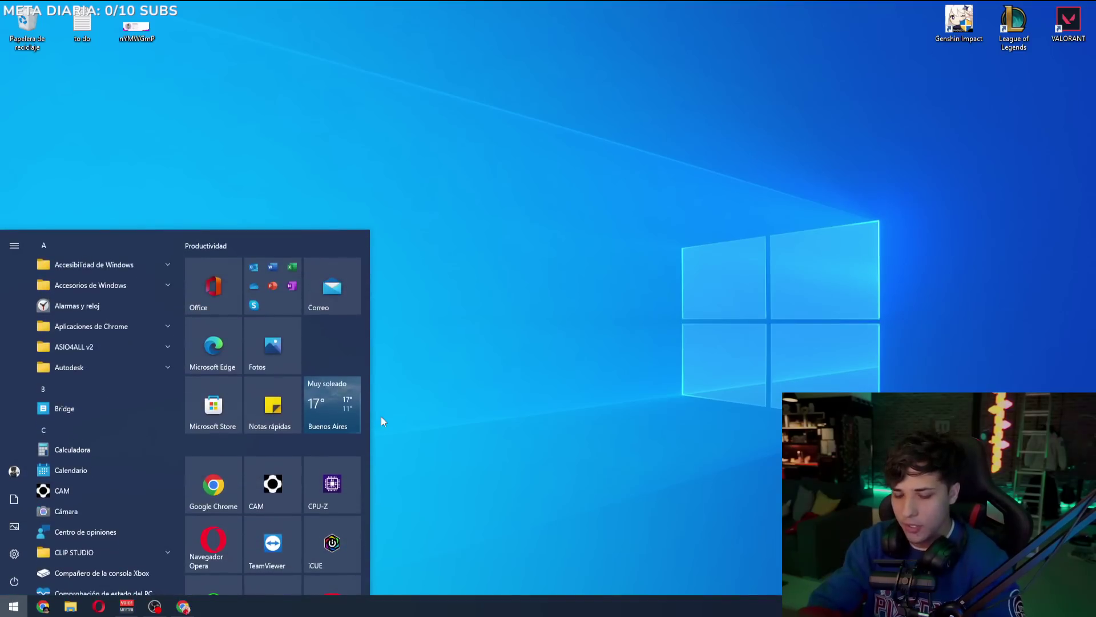
{"action": "type", "text": "programador de "}
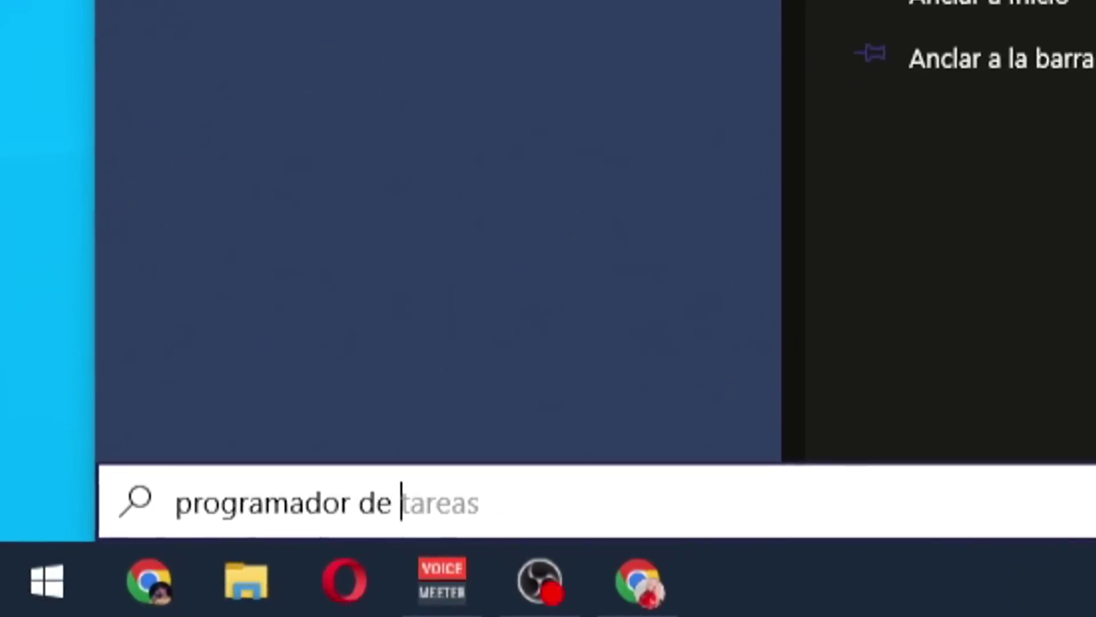
{"action": "type", "text": "tare"}
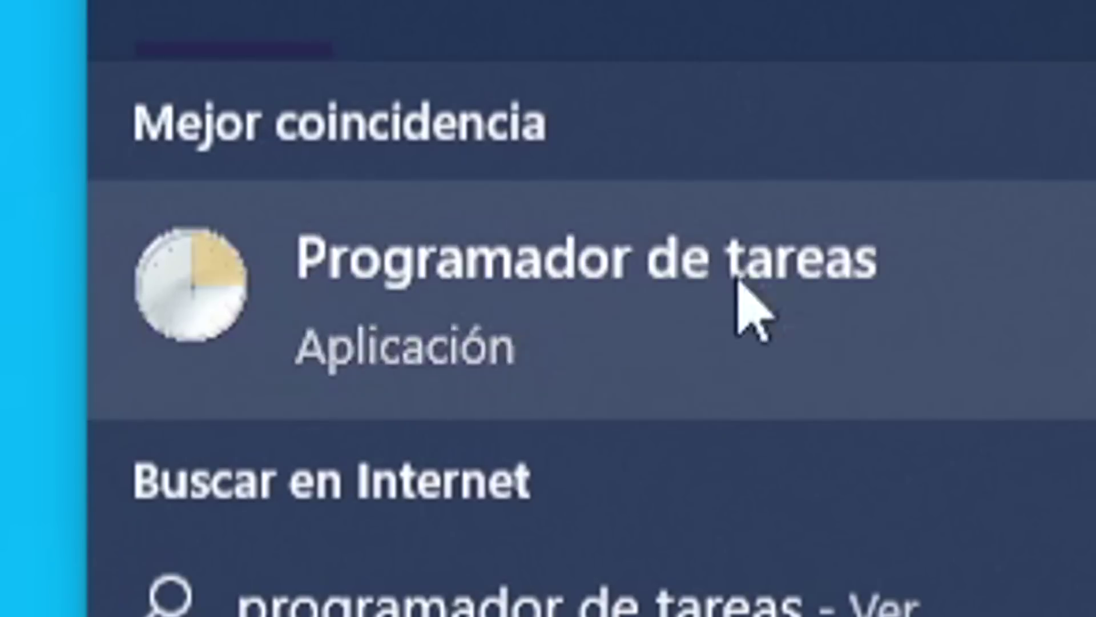
{"action": "left_click", "coordinate": [746, 311]}
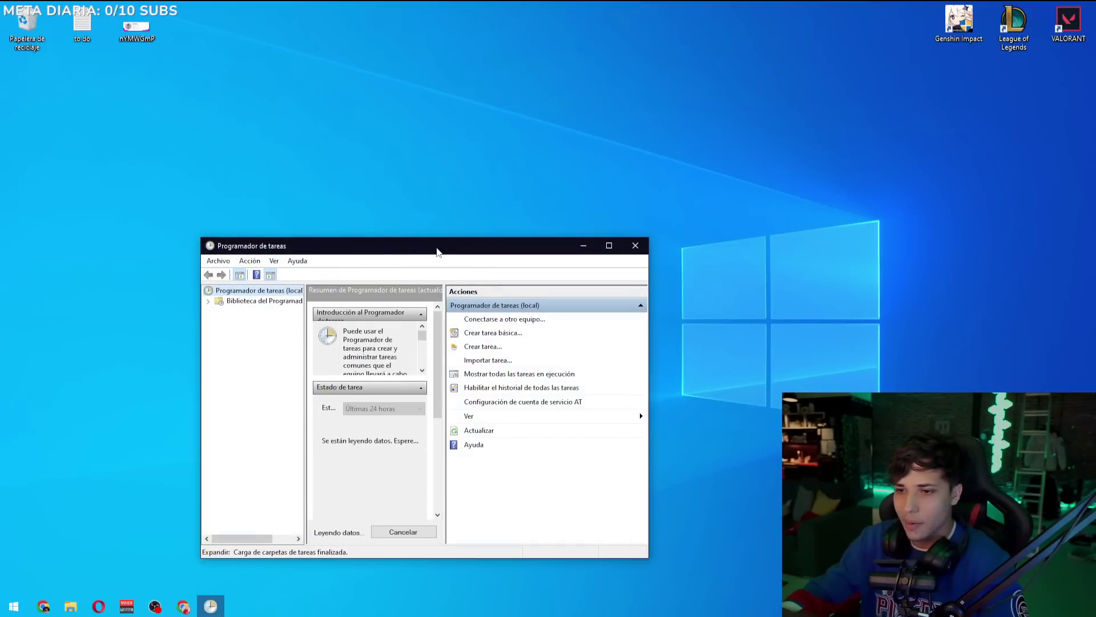
{"action": "left_click_drag", "start_coordinate": [437, 252], "coordinate": [491, 126]}
{"action": "double_click", "coordinate": [492, 127]}
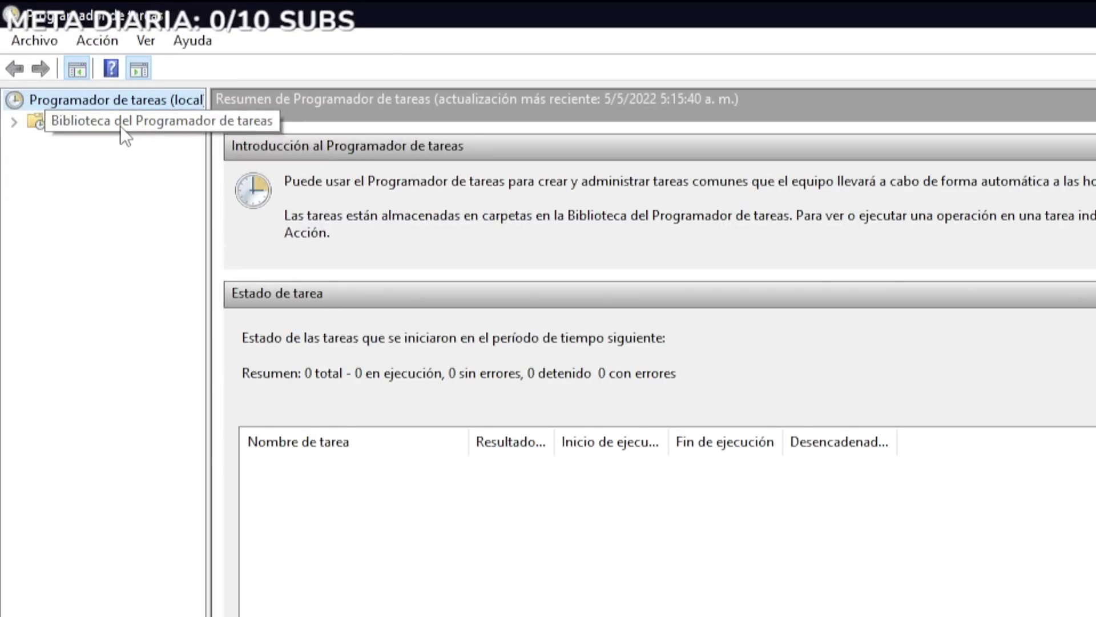
- Open the Application Experience folder under Microsoft > Windows in the task library, widening the folder tree
{"action": "left_click", "coordinate": [120, 125]}
{"action": "left_click", "coordinate": [17, 123]}
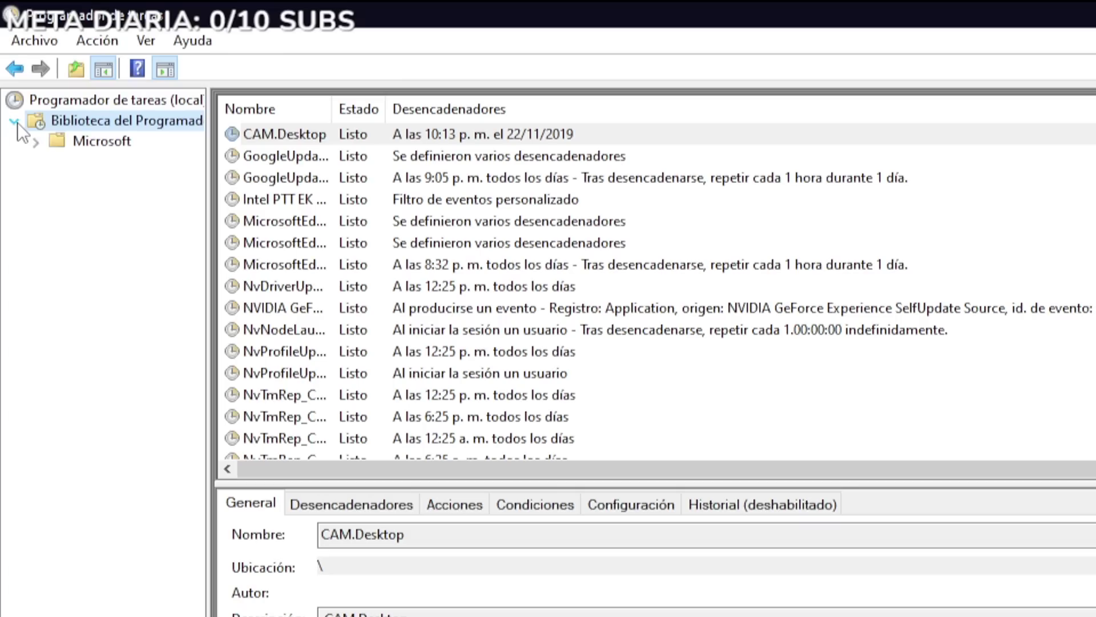
{"action": "left_click", "coordinate": [38, 144]}
{"action": "left_click", "coordinate": [58, 183]}
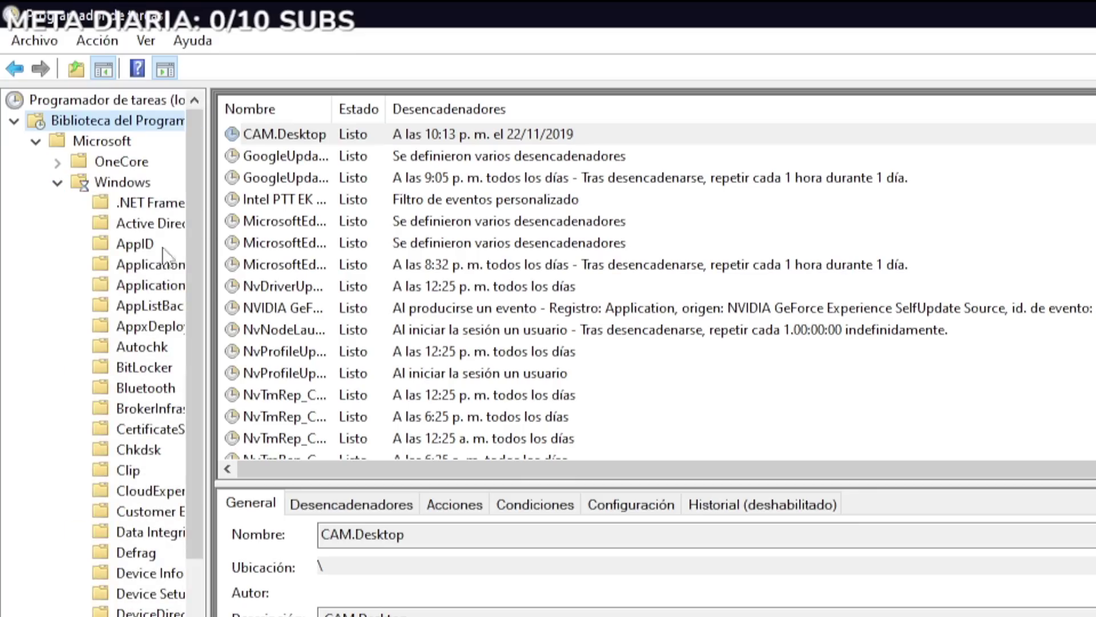
{"action": "left_click_drag", "start_coordinate": [221, 279], "coordinate": [422, 280]}
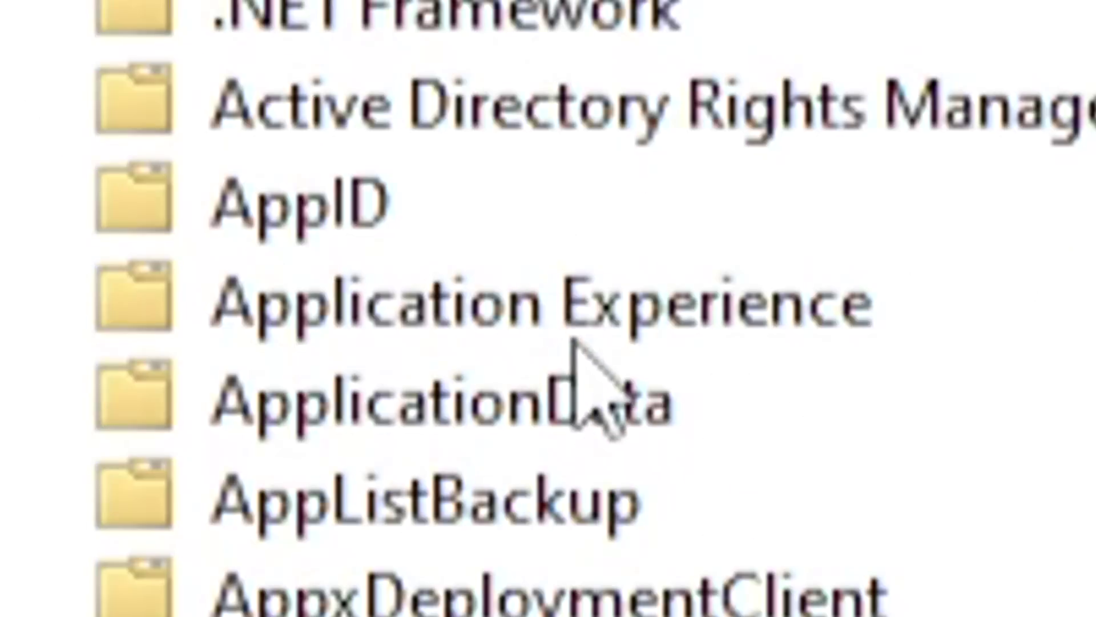
{"action": "left_click", "coordinate": [193, 269]}
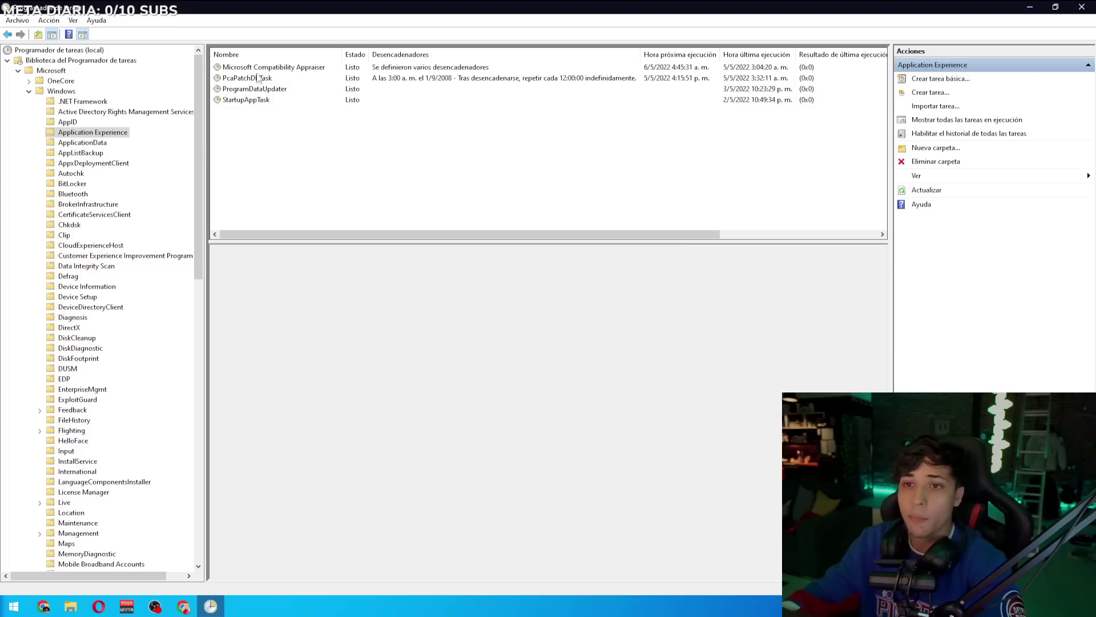
- Disable the Application Experience tasks Microsoft Compatibility Appraiser, PcaPatchDbTask, ProgramDataUpdater and StartupAppTask
{"action": "right_click", "coordinate": [261, 68]}
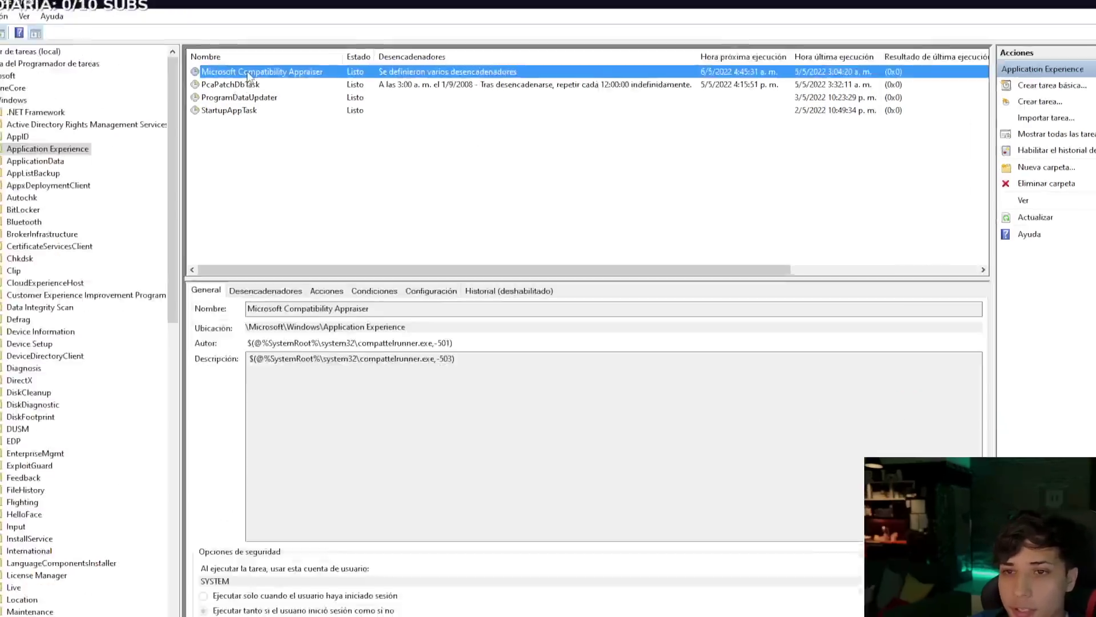
{"action": "left_click", "coordinate": [309, 103]}
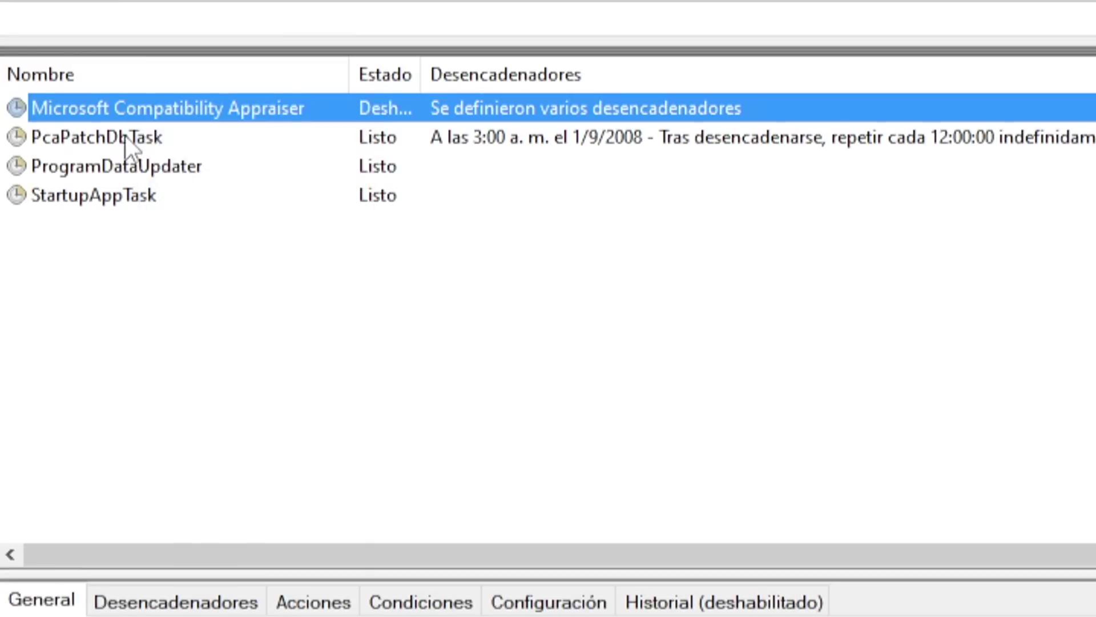
{"action": "right_click", "coordinate": [125, 135]}
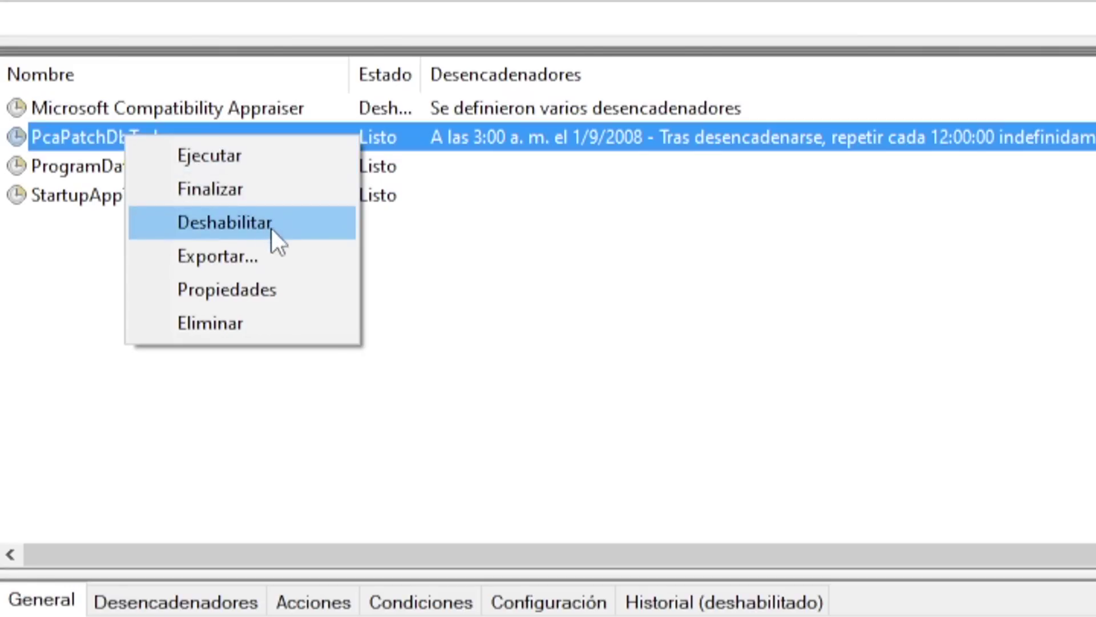
{"action": "left_click", "coordinate": [252, 229]}
{"action": "right_click", "coordinate": [155, 173]}
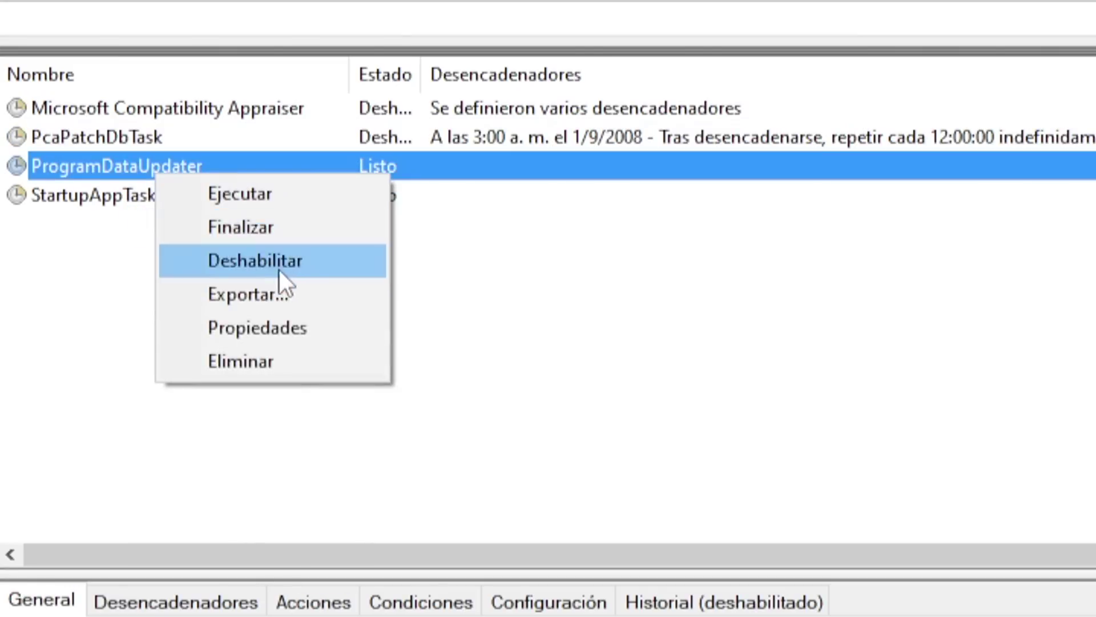
{"action": "left_click", "coordinate": [280, 270]}
{"action": "right_click", "coordinate": [139, 192]}
{"action": "left_click", "coordinate": [290, 281]}
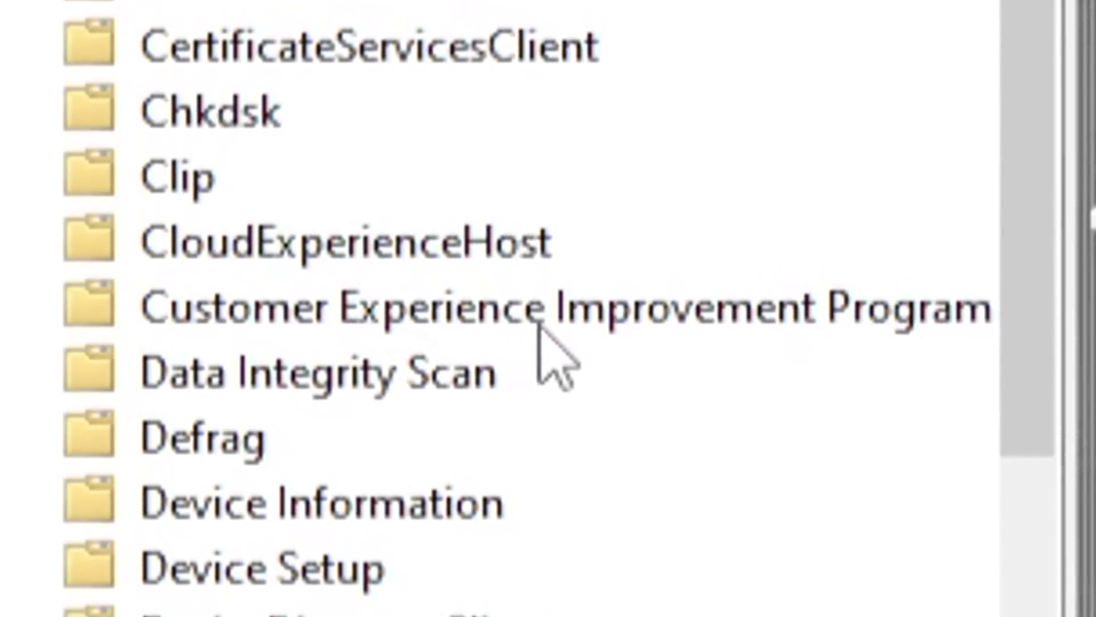
- Disable the Consolidator and UsbCeip tasks in the Customer Experience Improvement Program folder and close the task scheduler
{"action": "left_click", "coordinate": [732, 308]}
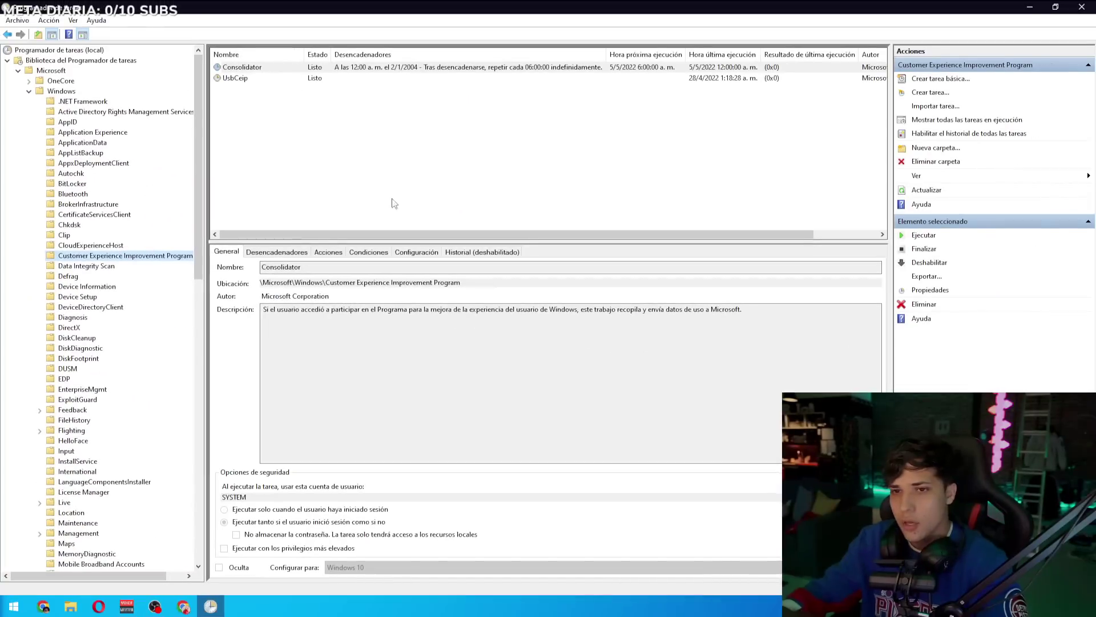
{"action": "left_click", "coordinate": [242, 68]}
{"action": "right_click", "coordinate": [243, 68]}
{"action": "left_click", "coordinate": [283, 102]}
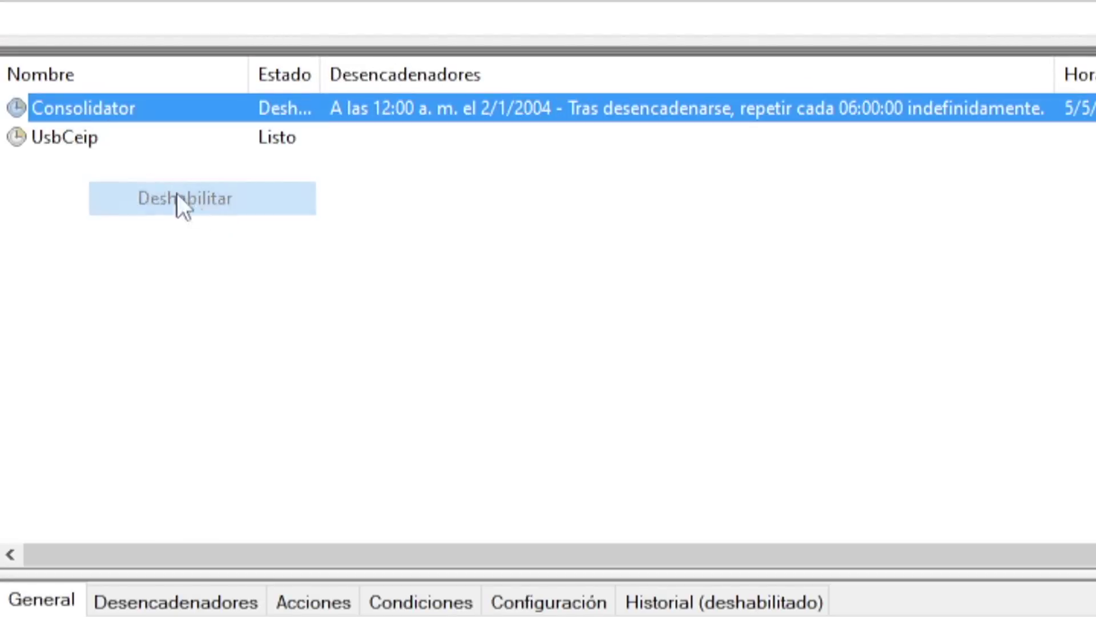
{"action": "right_click", "coordinate": [244, 79]}
{"action": "left_click", "coordinate": [220, 225]}
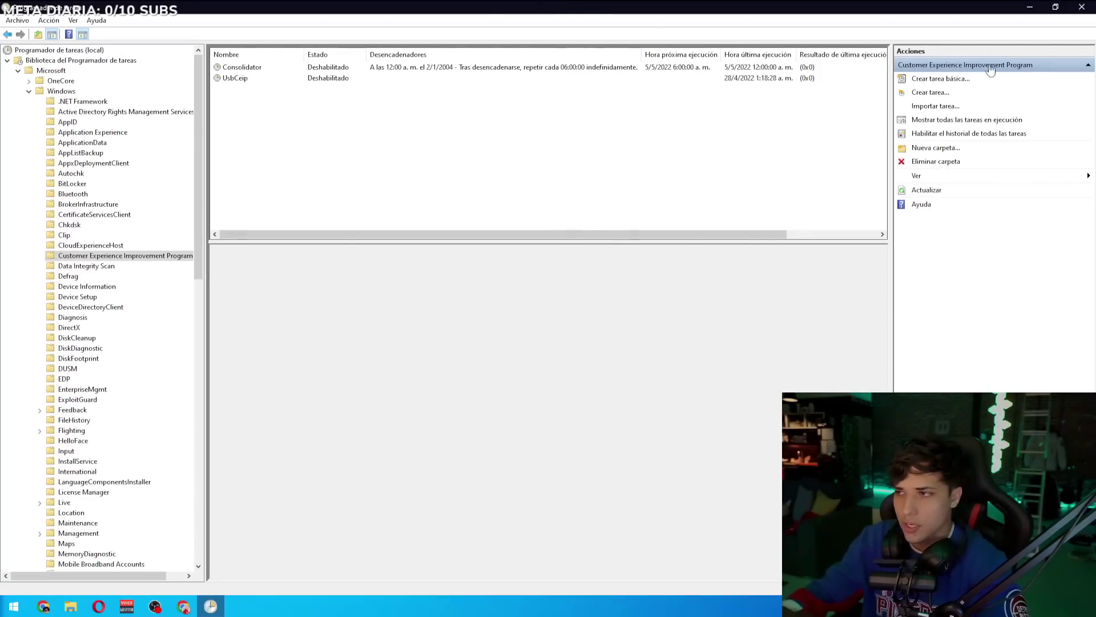
{"action": "left_click", "coordinate": [1074, 8]}
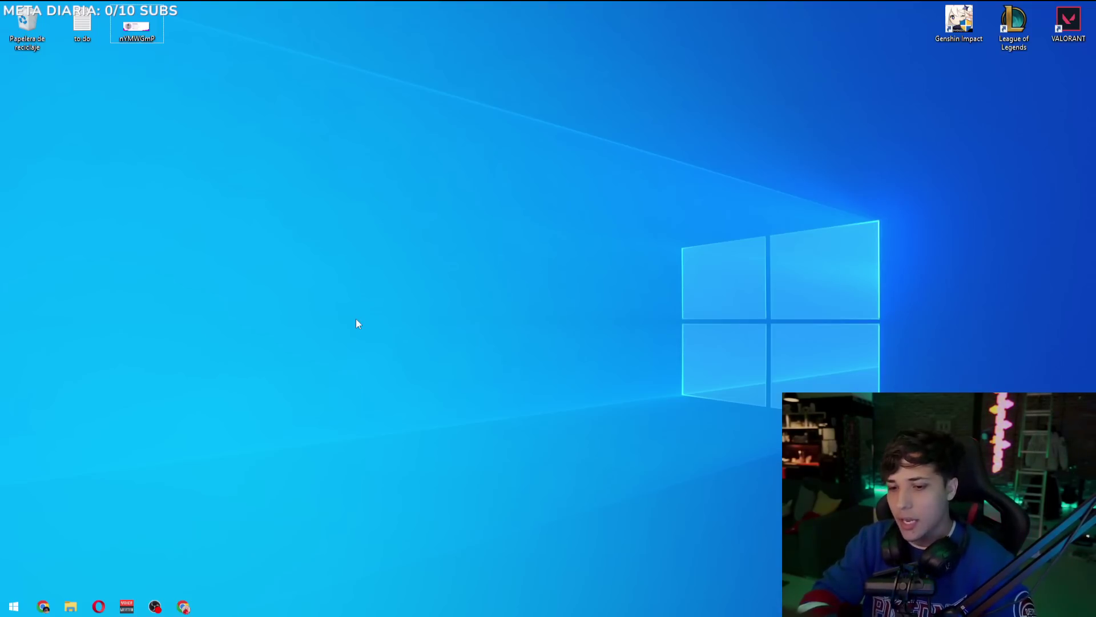
- Search Windows for "configu" and open the Configuración application
{"action": "key", "text": "super"}
{"action": "key", "text": "super+s"}
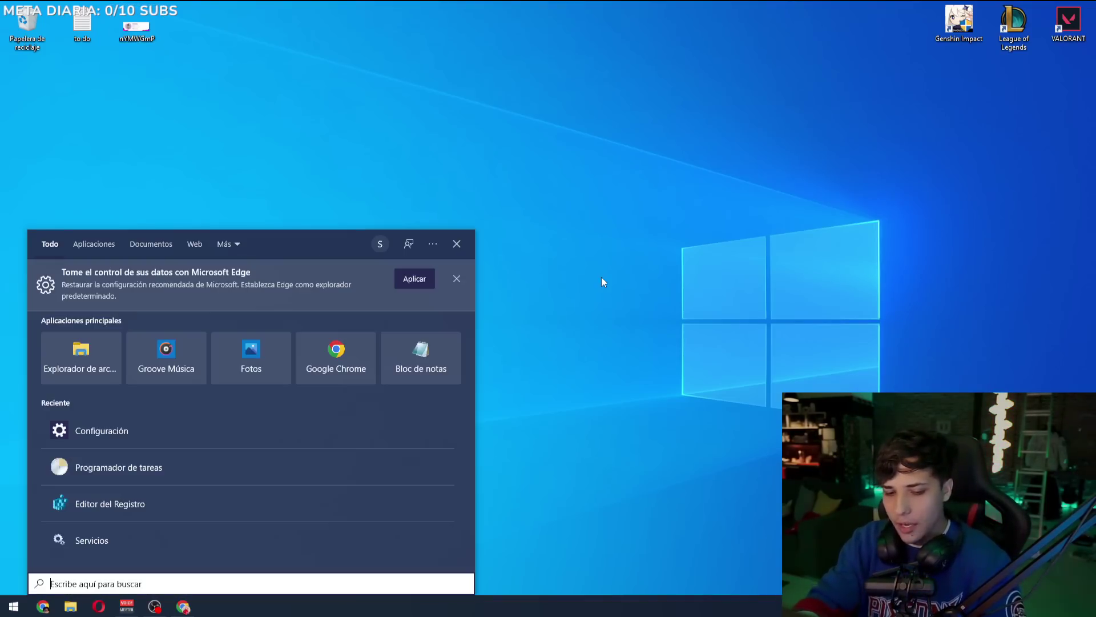
{"action": "type", "text": "configu"}
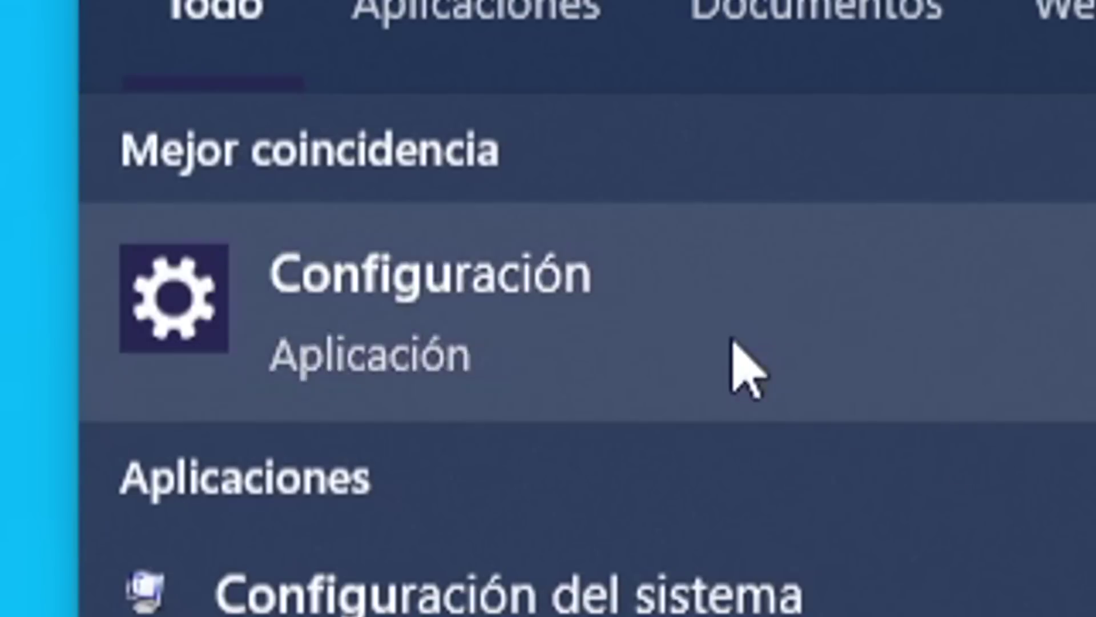
{"action": "left_click", "coordinate": [733, 341]}
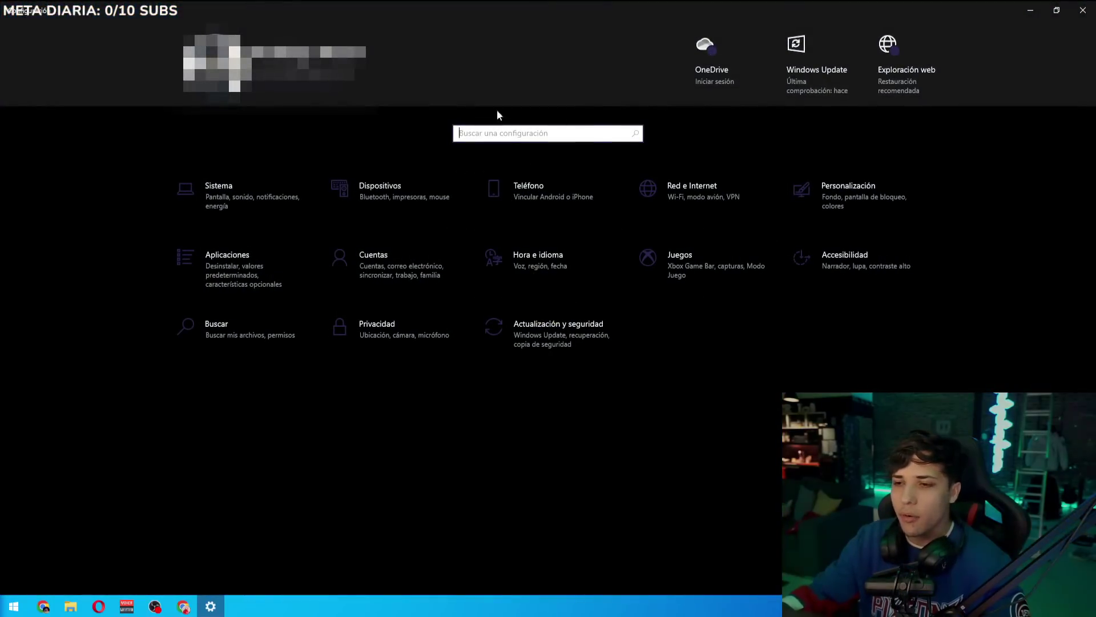
- Turn off all four general privacy options, from the advertising ID to suggested content in Configuración
{"action": "left_click", "coordinate": [412, 331]}
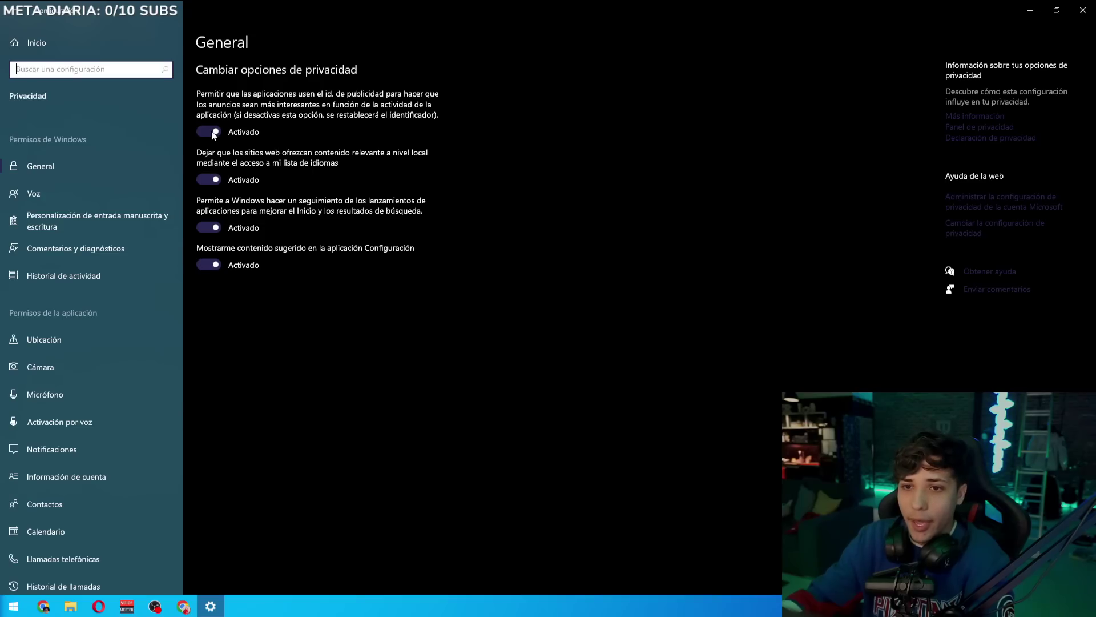
{"action": "left_click", "coordinate": [212, 134]}
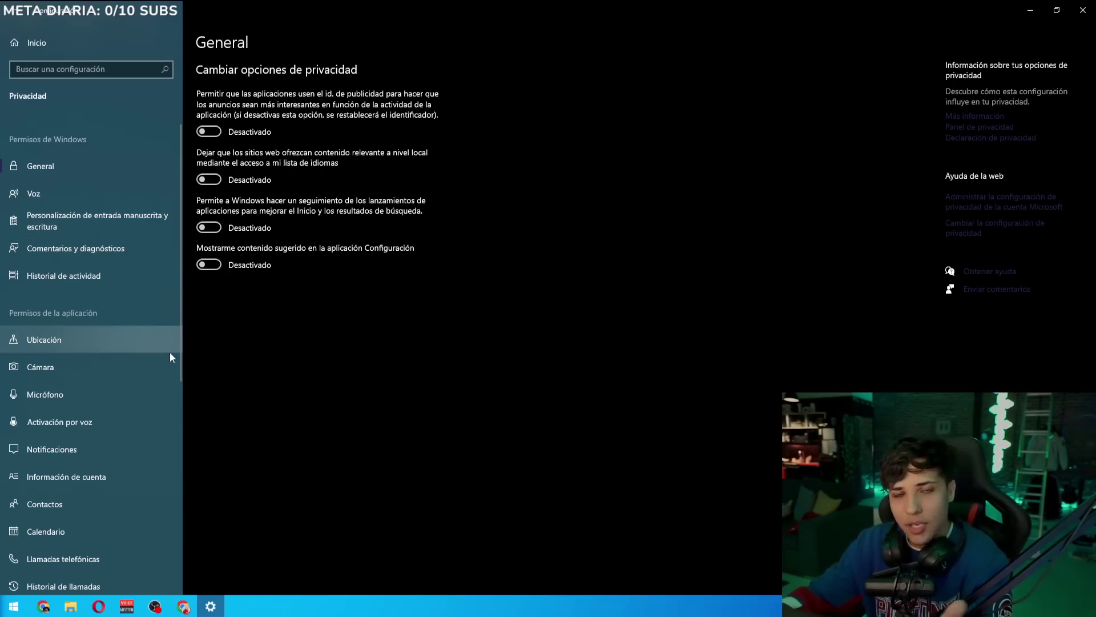
- Open the Aplicaciones en segundo plano privacy settings and look through the apps allowed to run in the background
{"action": "scroll", "coordinate": [170, 352], "scroll_direction": "down", "scroll_amount": 6}
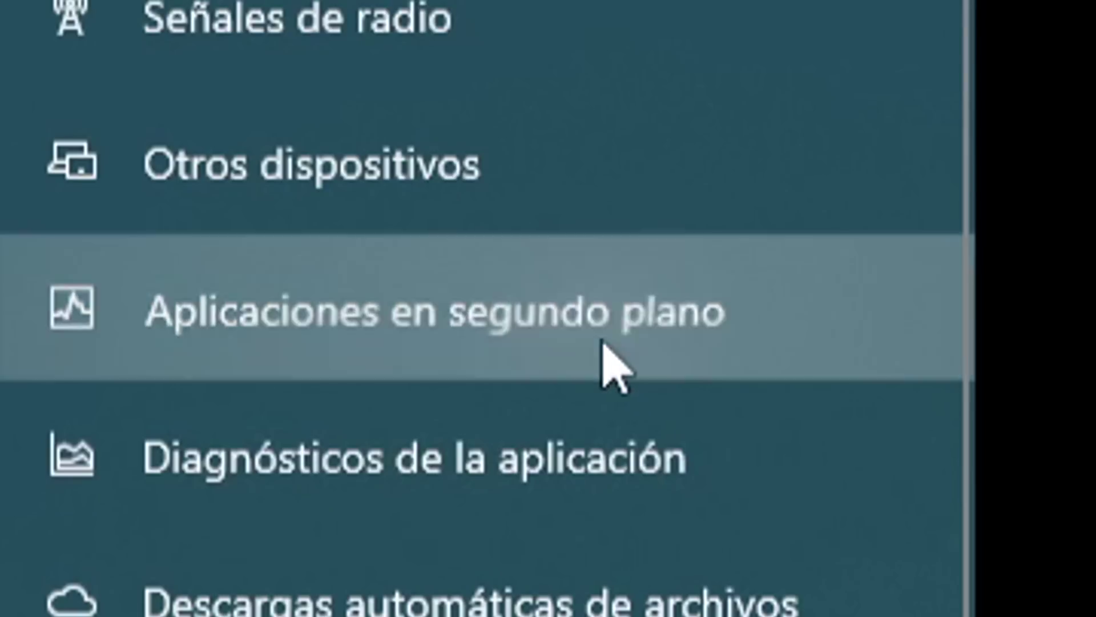
{"action": "left_click", "coordinate": [604, 364]}
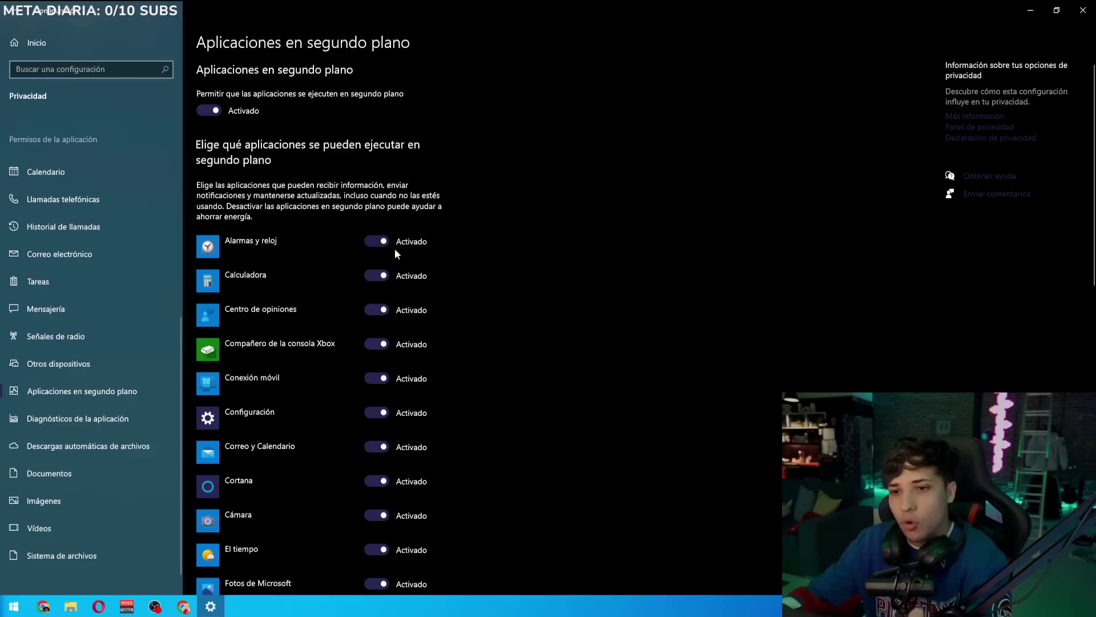
{"action": "scroll", "coordinate": [398, 251], "scroll_direction": "down", "scroll_amount": 5}
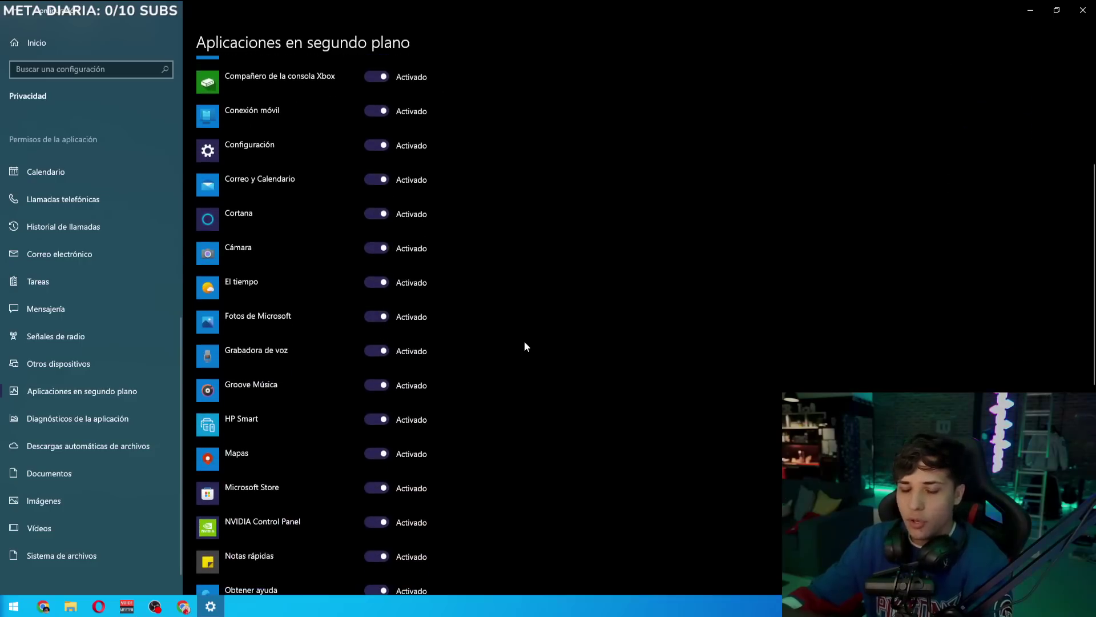